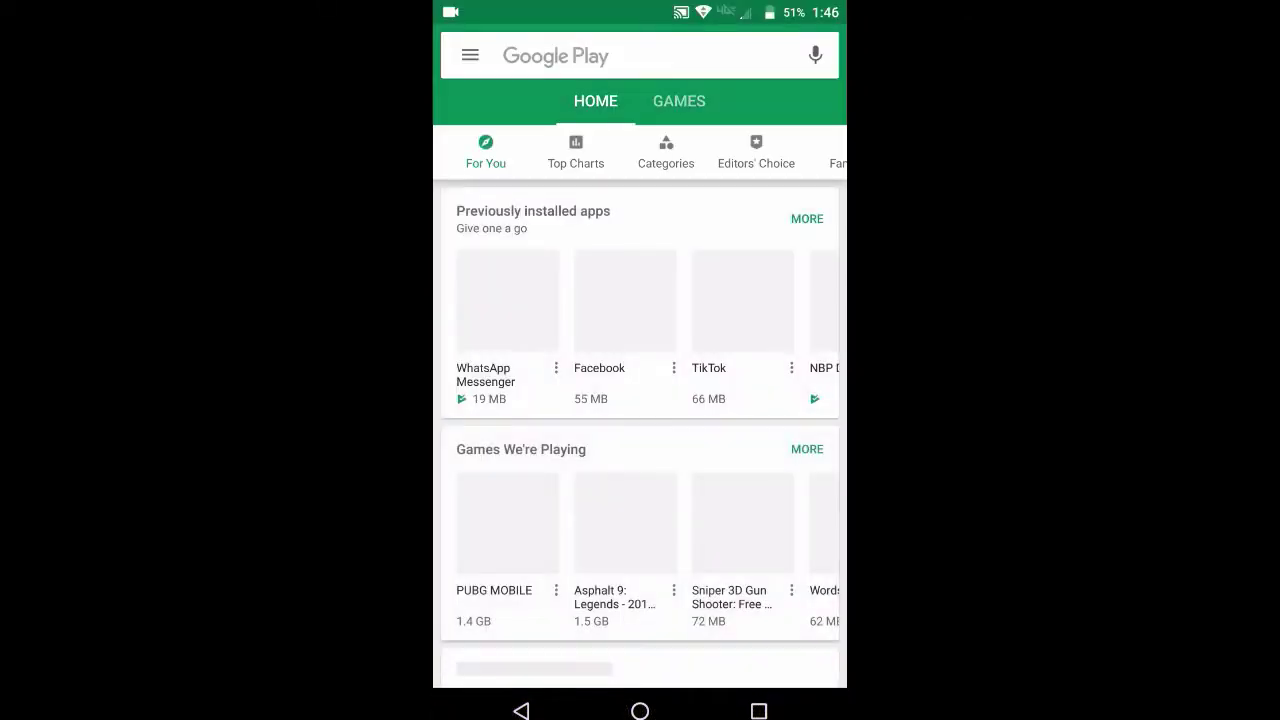
# Step: Search the Play Store for 'wordp', install WordPress, and open the app
pyautogui.click(640, 55)
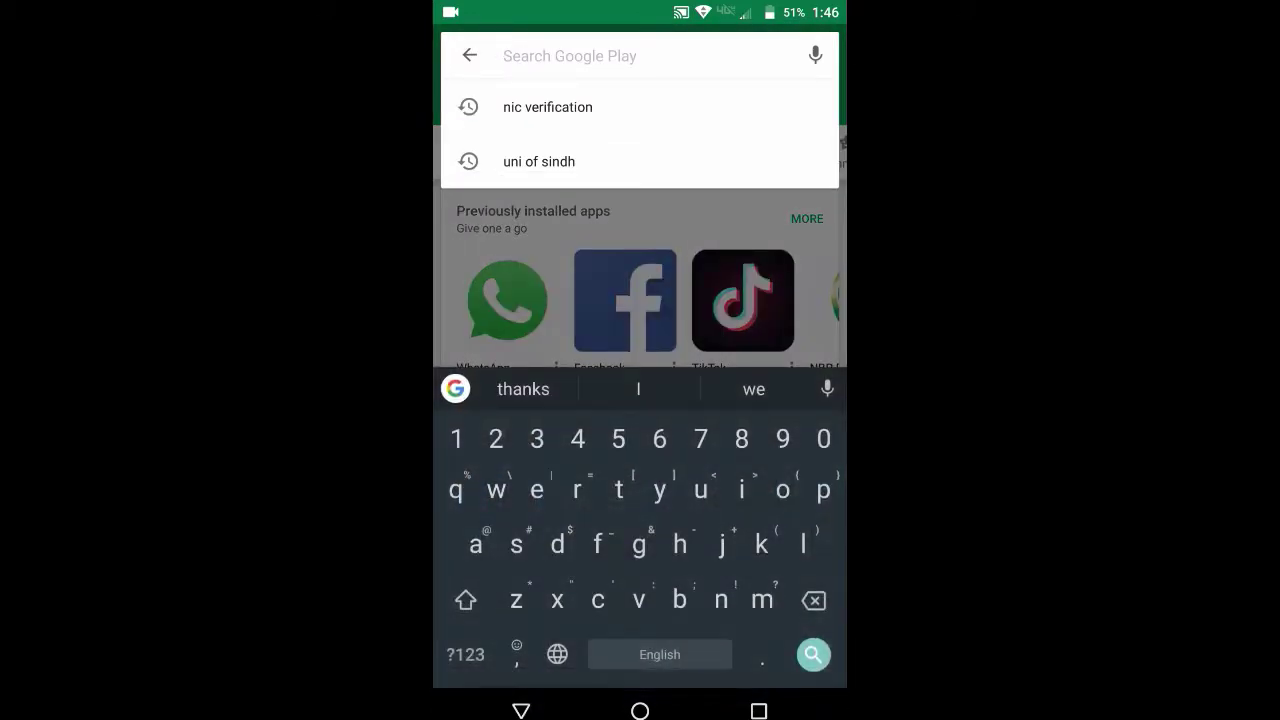
pyautogui.write('wordp')
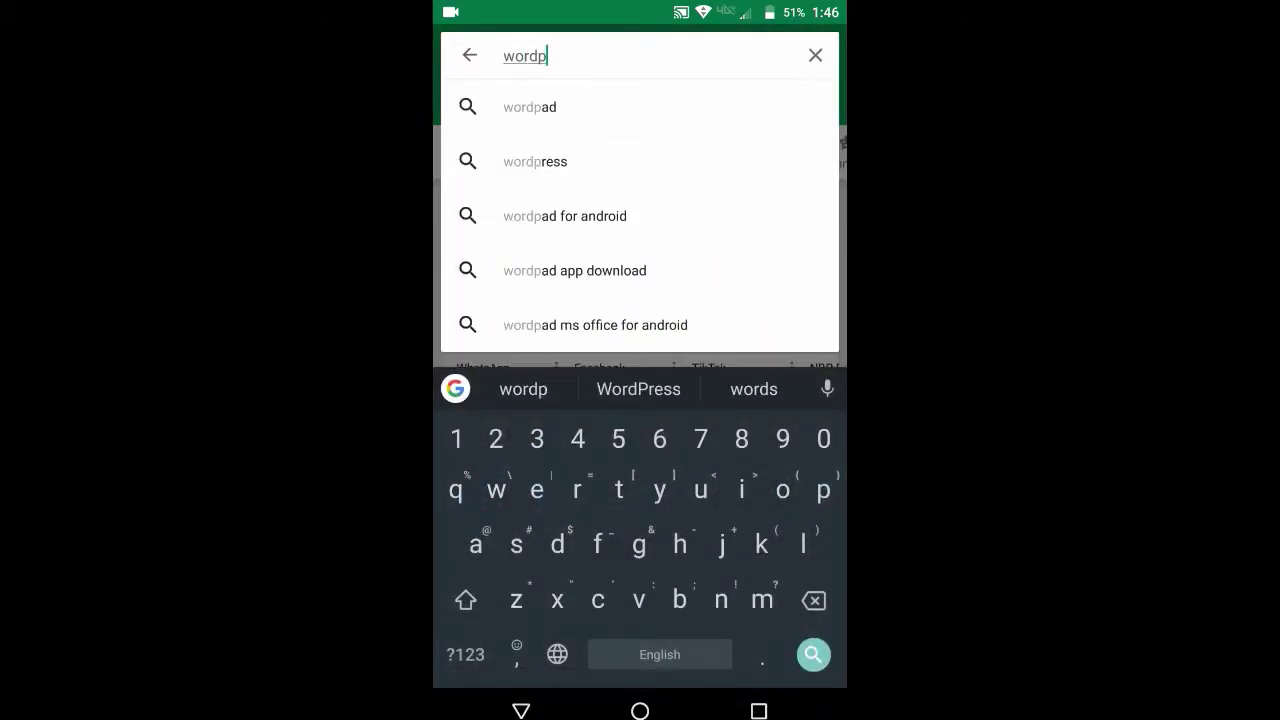
pyautogui.click(535, 161)
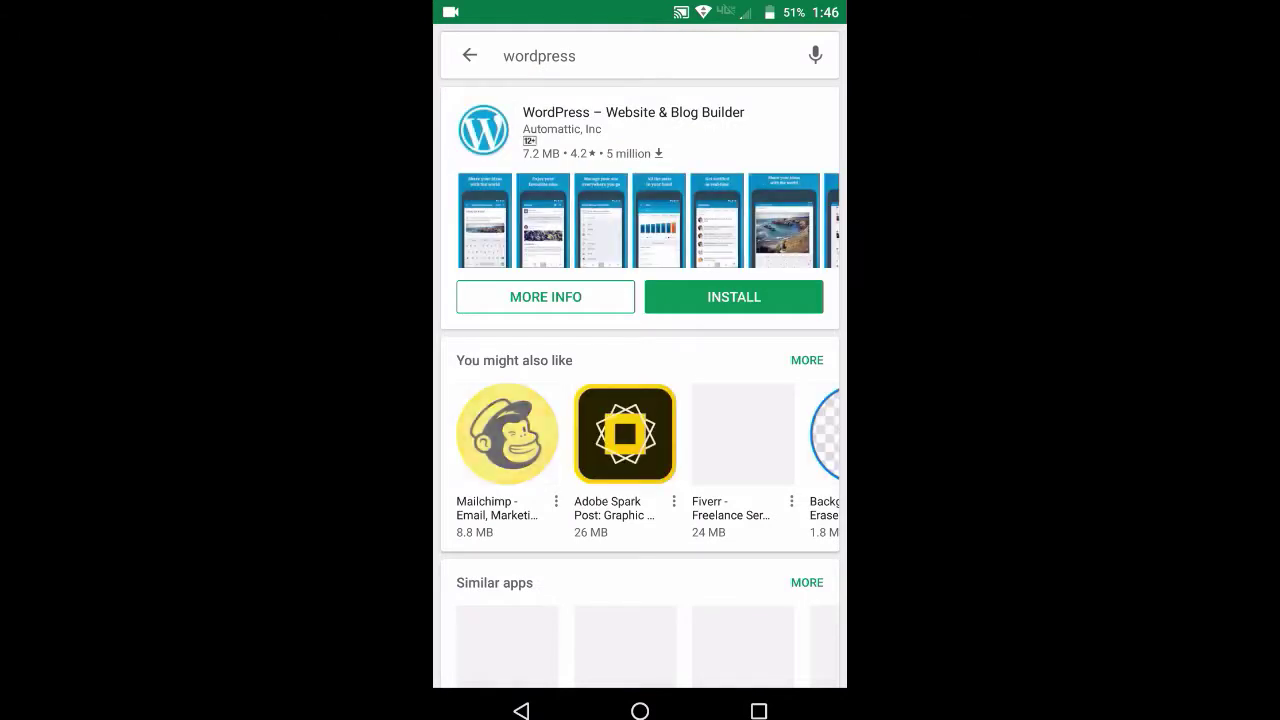
pyautogui.click(734, 297)
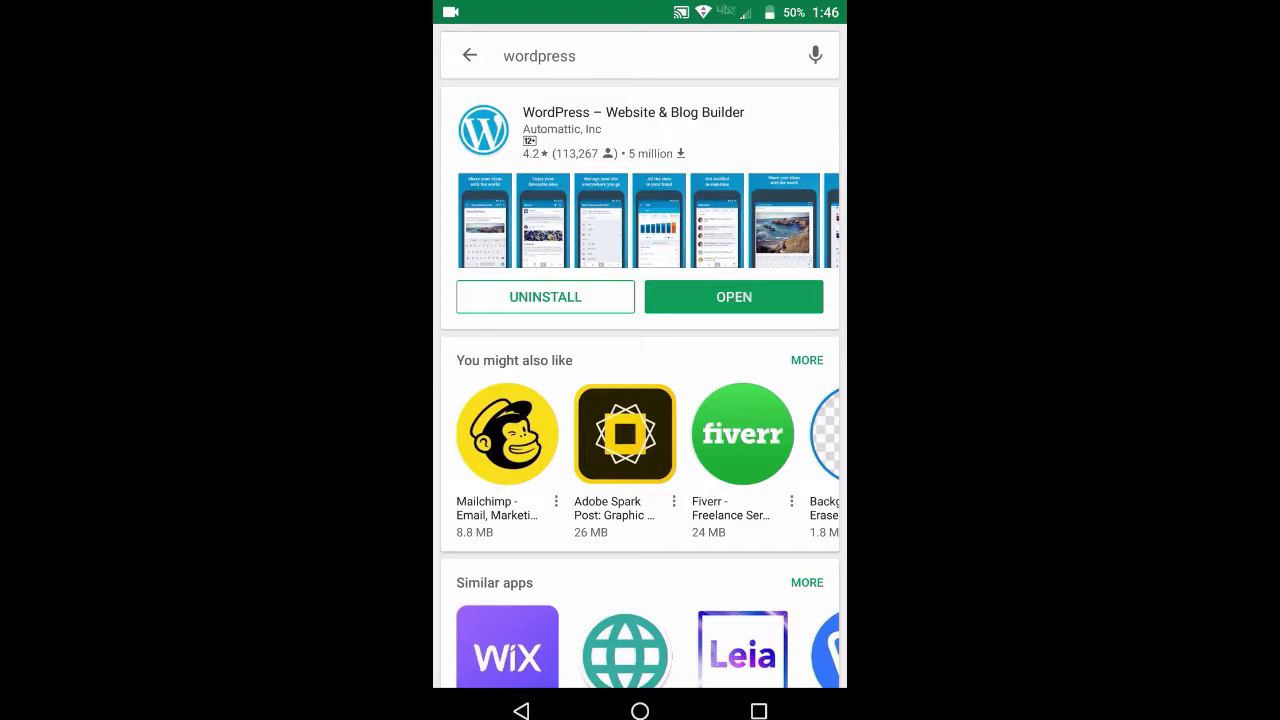
pyautogui.click(760, 297)
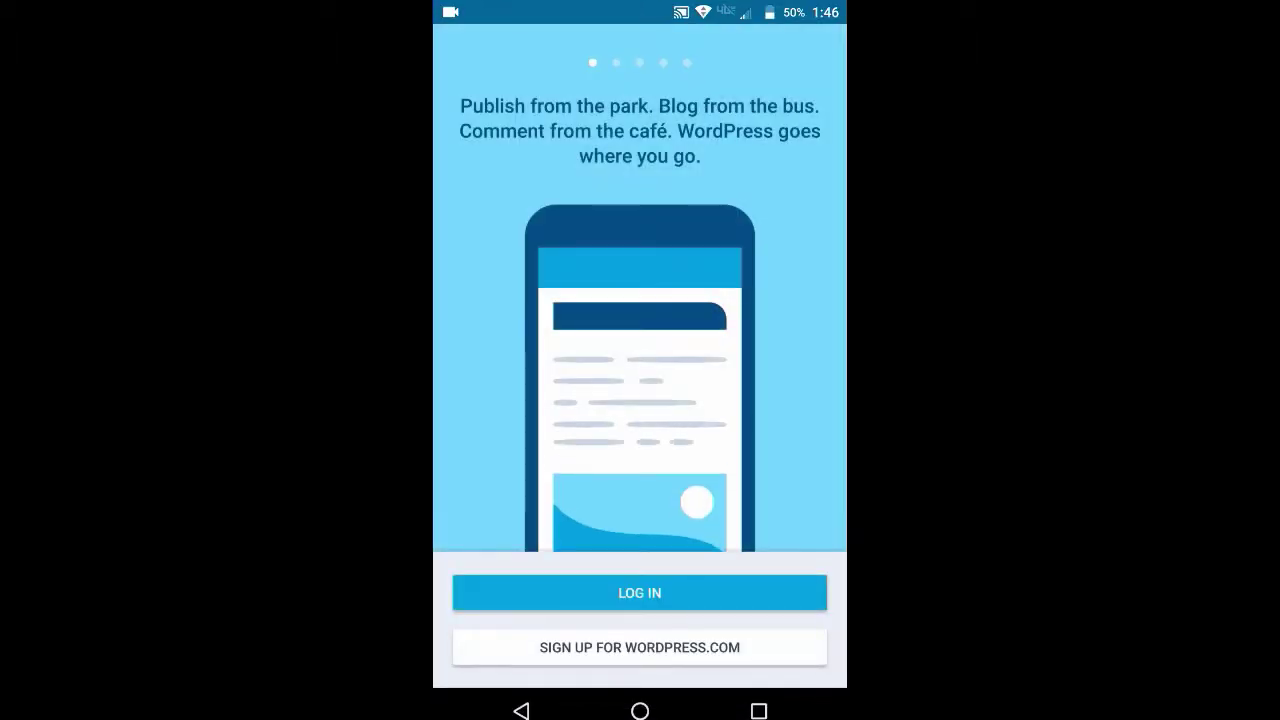
# Step: Swipe past the intro slides and log in with the saved Smart Lock account
pyautogui.moveTo(760, 350)
pyautogui.mouseDown()
pyautogui.moveTo(500, 350)
pyautogui.moveTo(646, 350)
pyautogui.mouseUp()
pyautogui.moveTo(760, 350); pyautogui.dragTo(500, 350)
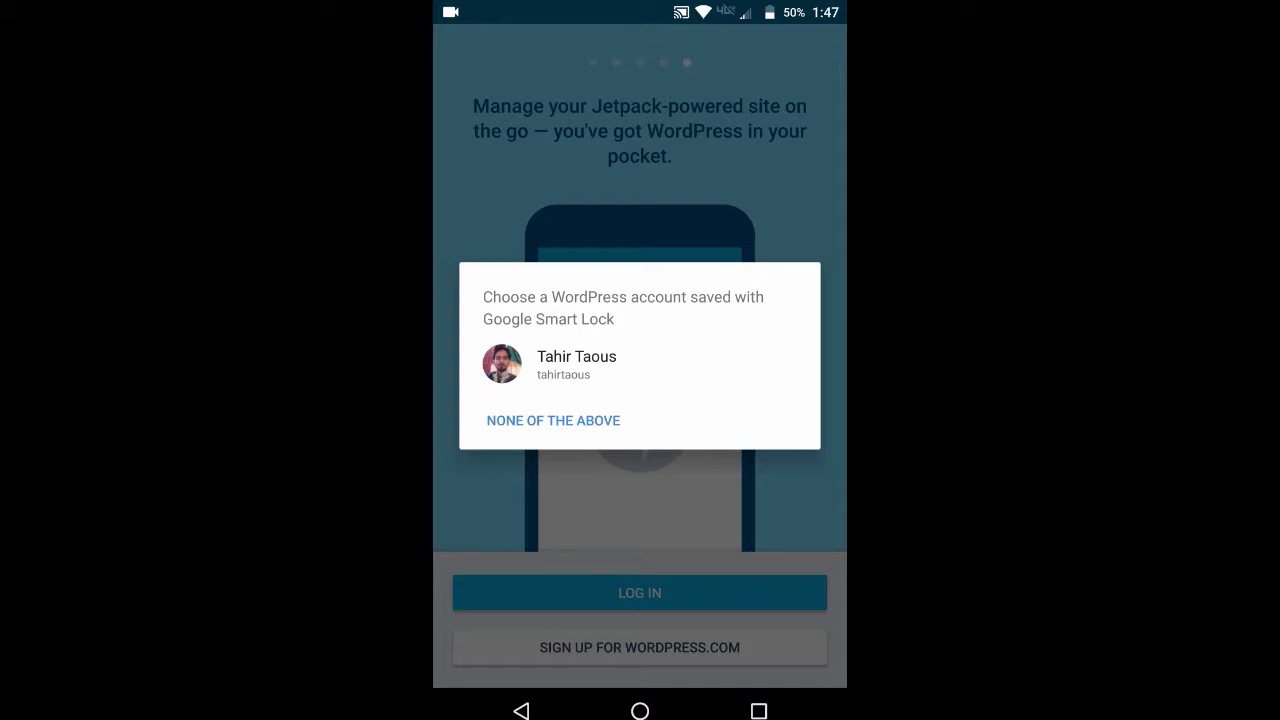
pyautogui.click(640, 366)
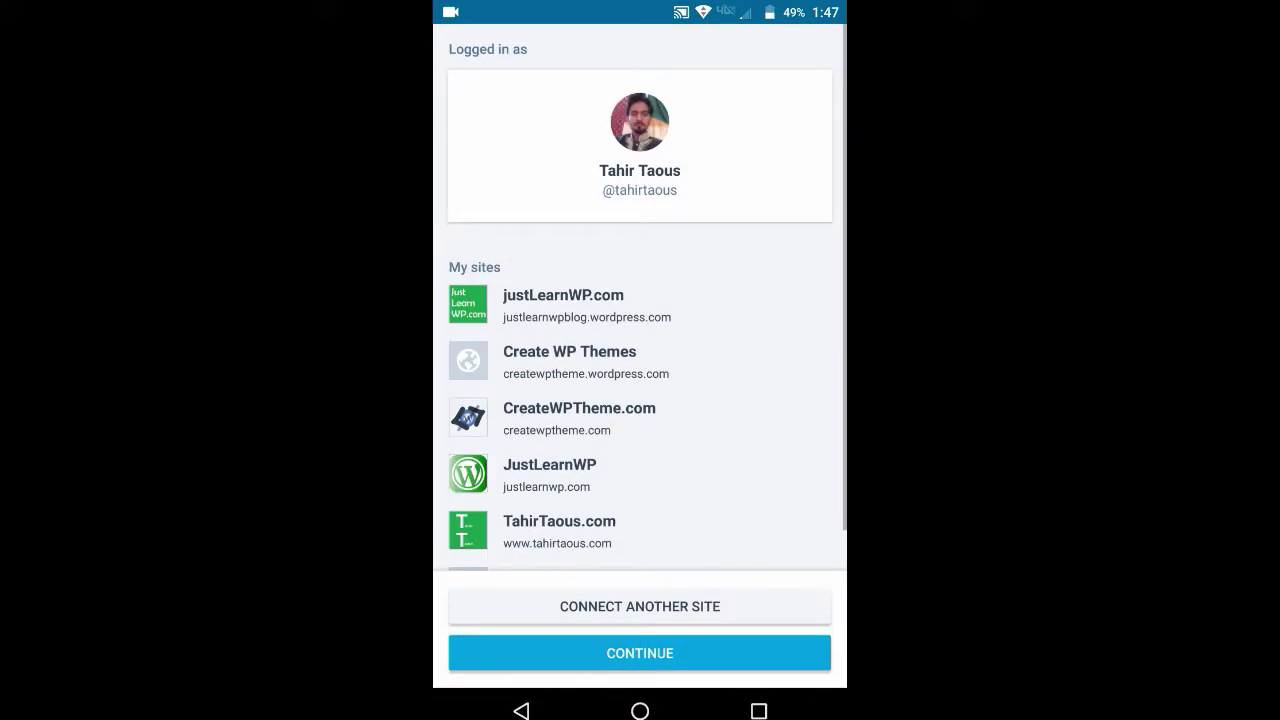
# Step: Continue past login and switch the active site to JustLearnWP
pyautogui.scroll(-1, 640, 400)
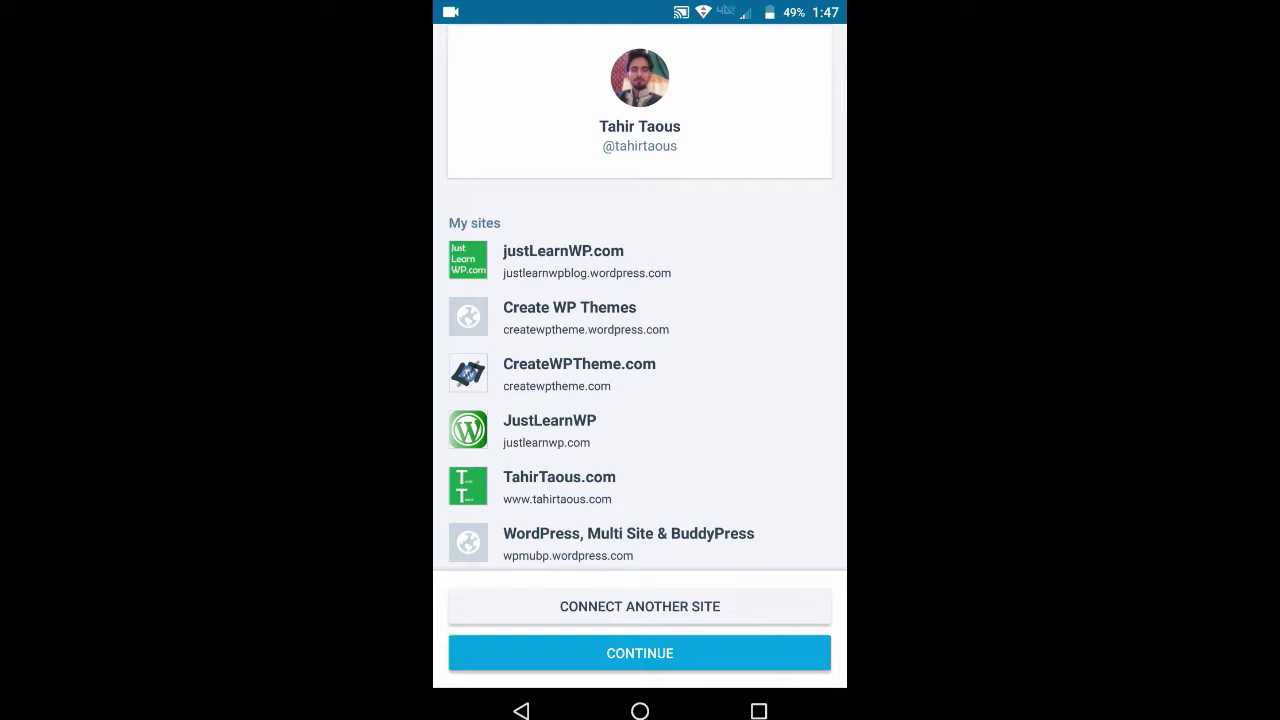
pyautogui.click(640, 653)
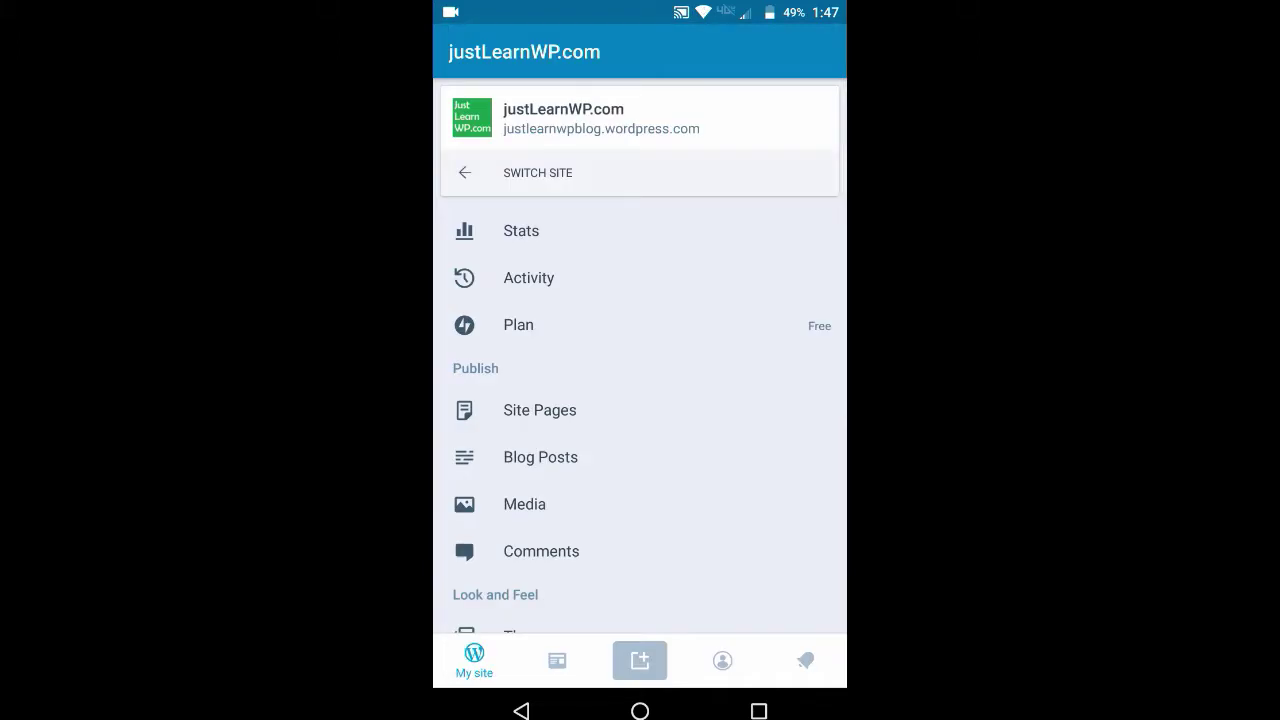
pyautogui.scroll(-5, 640, 400)
pyautogui.scroll(5, 640, 400)
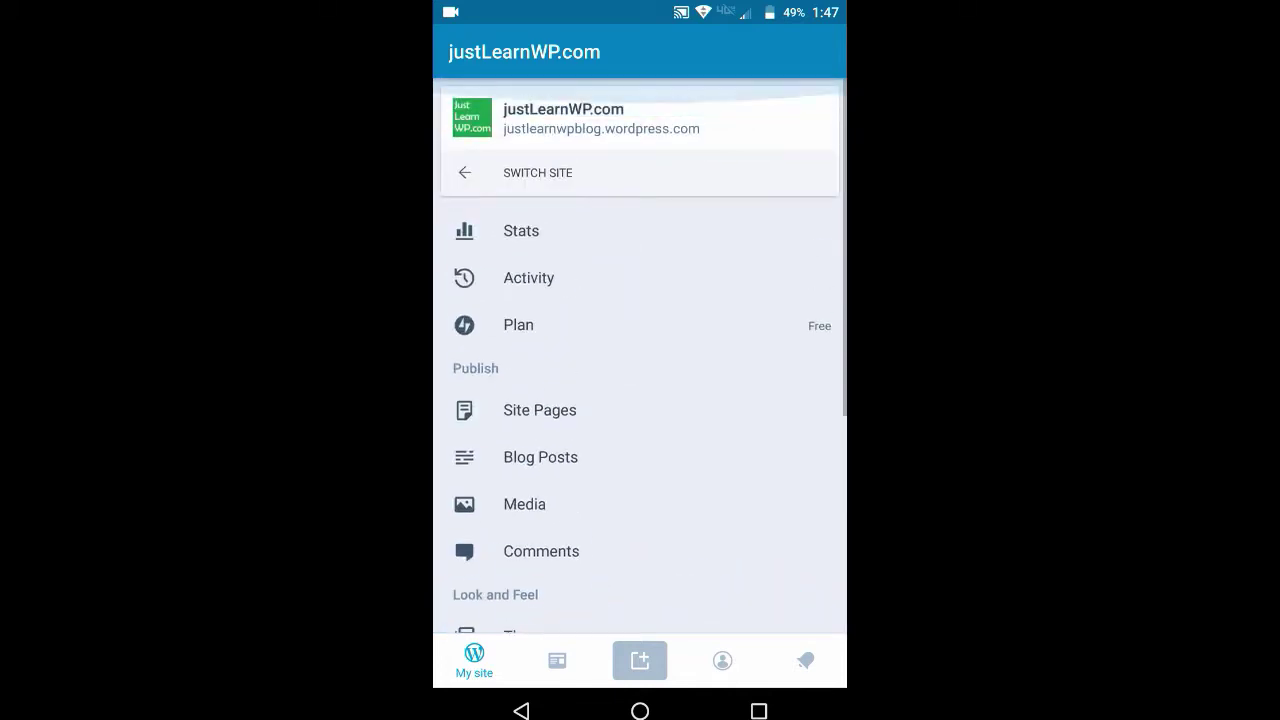
pyautogui.click(538, 172)
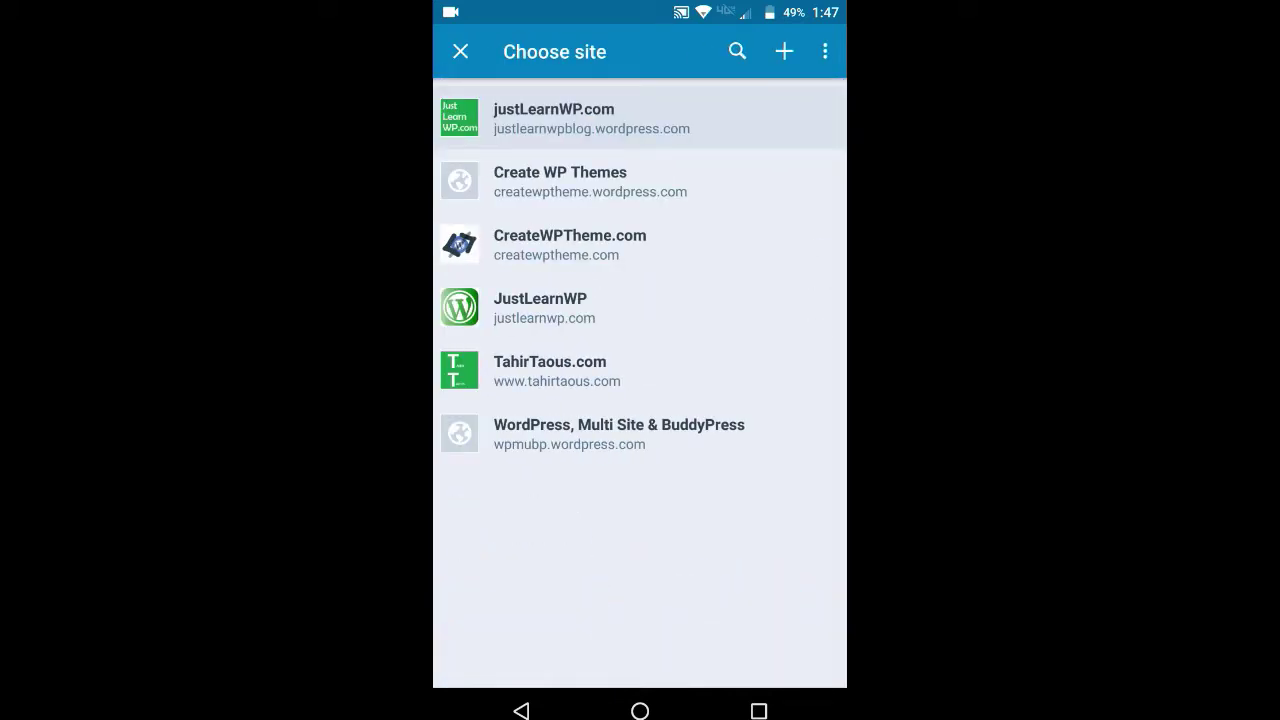
pyautogui.click(540, 307)
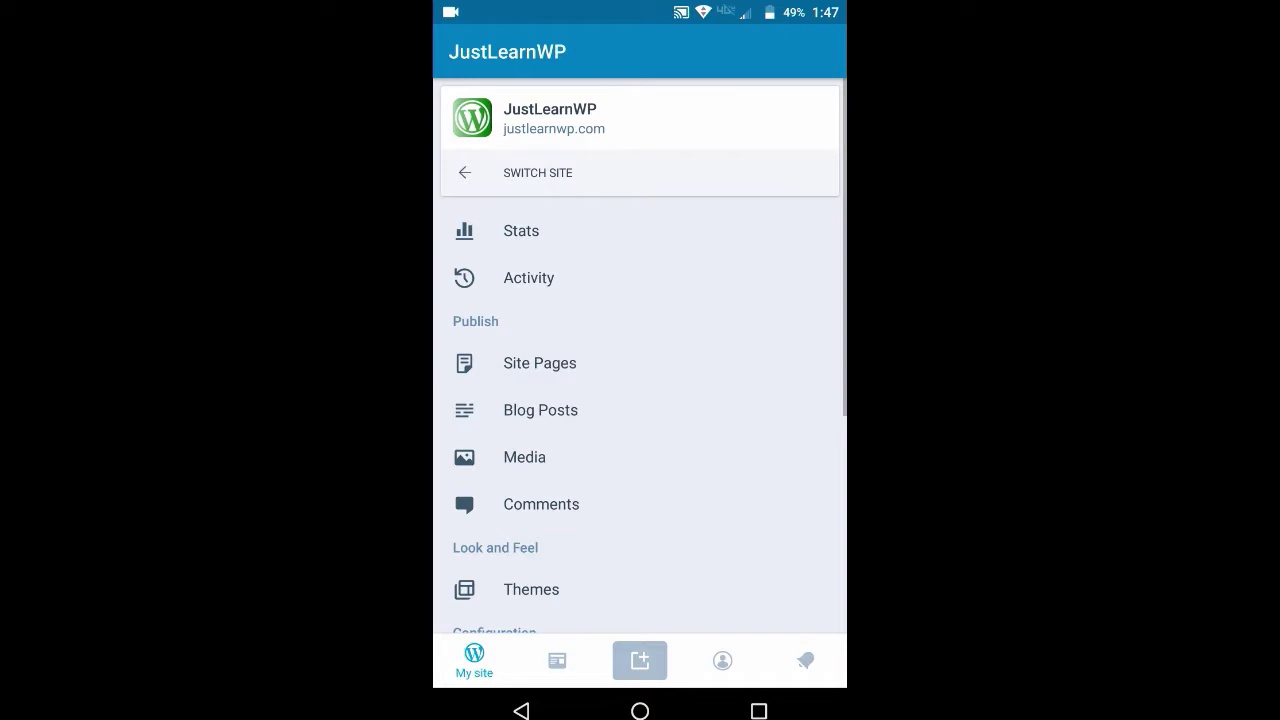
pyautogui.scroll(-2, 640, 371)
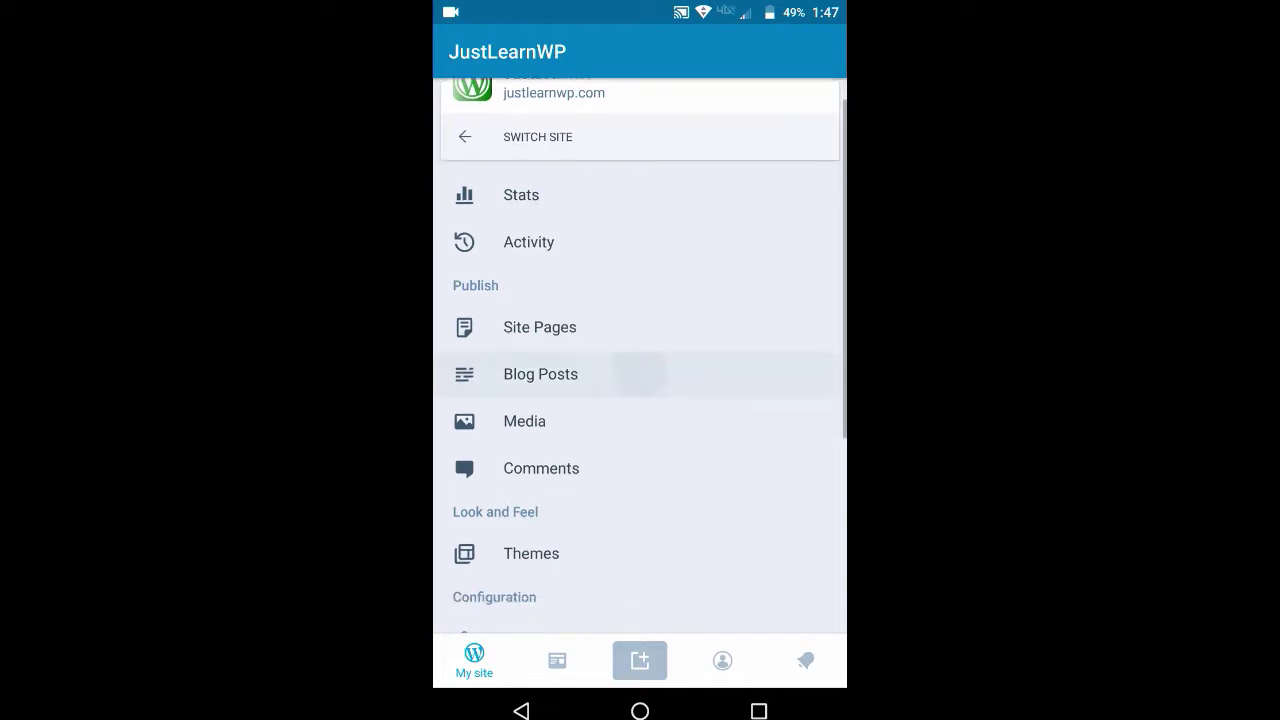
# Step: Open JustLearnWP's Blog Posts list from the My Site menu
pyautogui.click(540, 311)
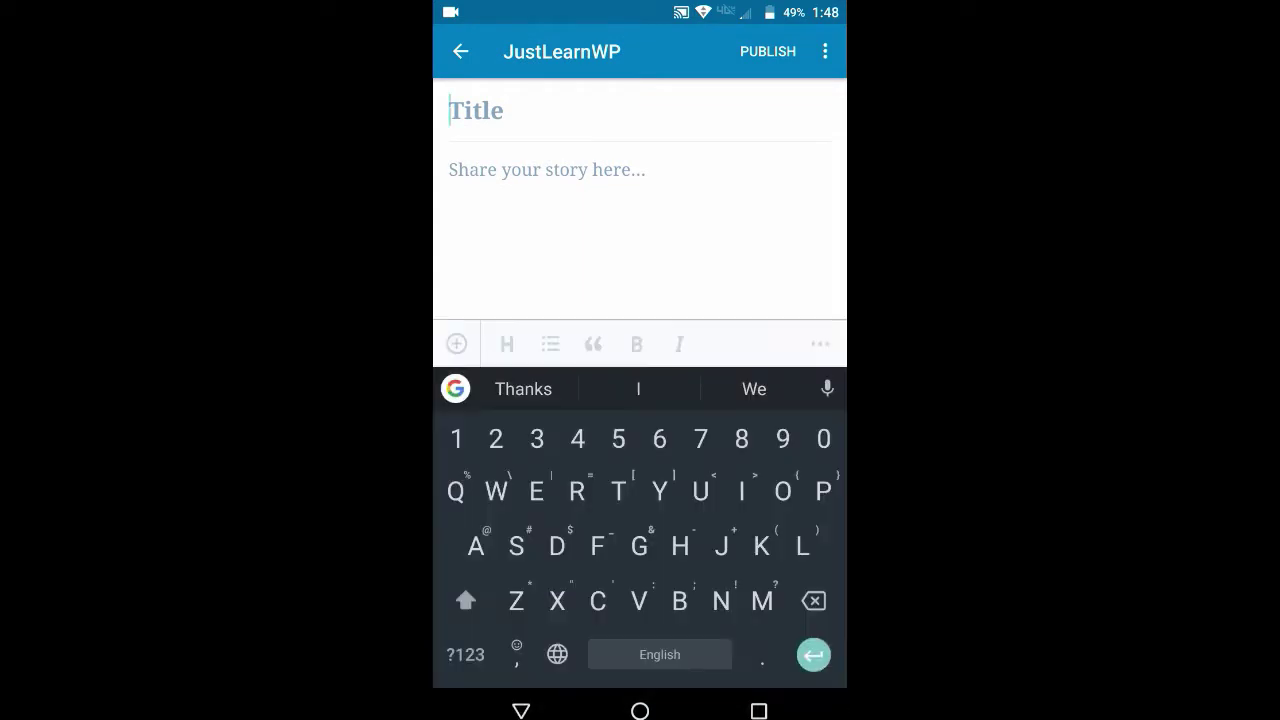
# Step: Title the post 'New post title goes here.', correcting the 'poat' typo
pyautogui.write('Ne')
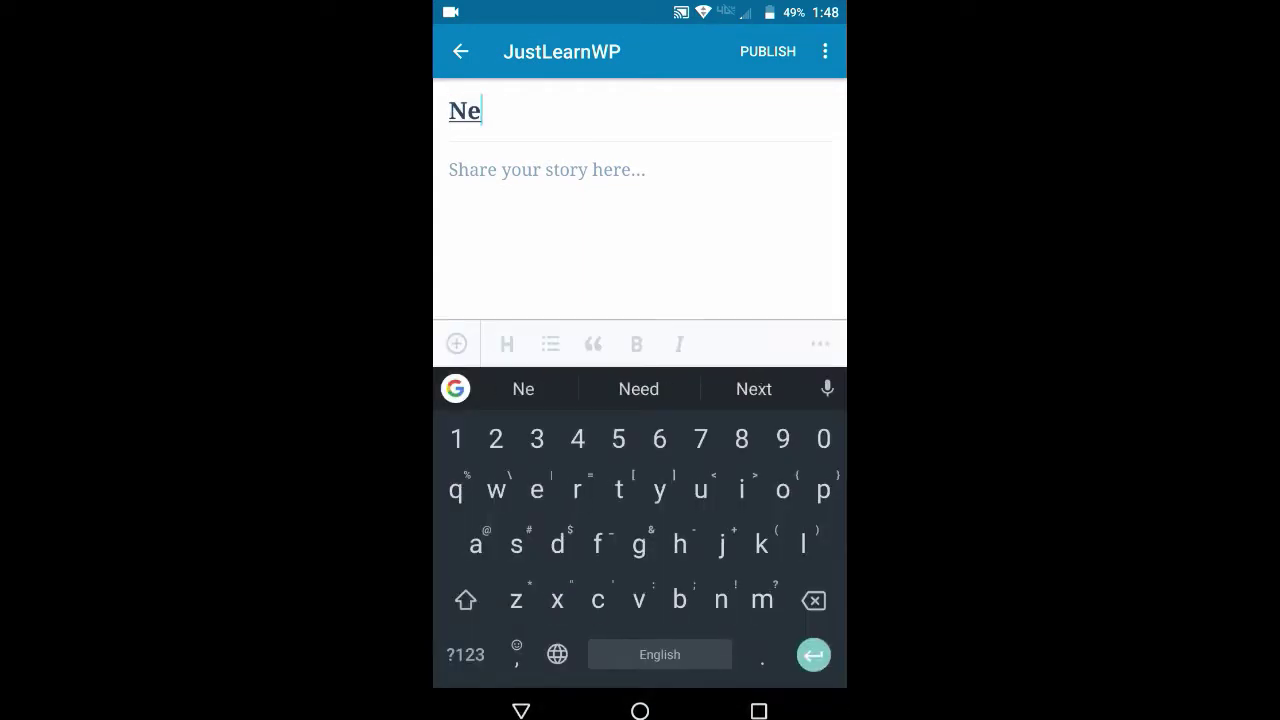
pyautogui.write('w poat ')
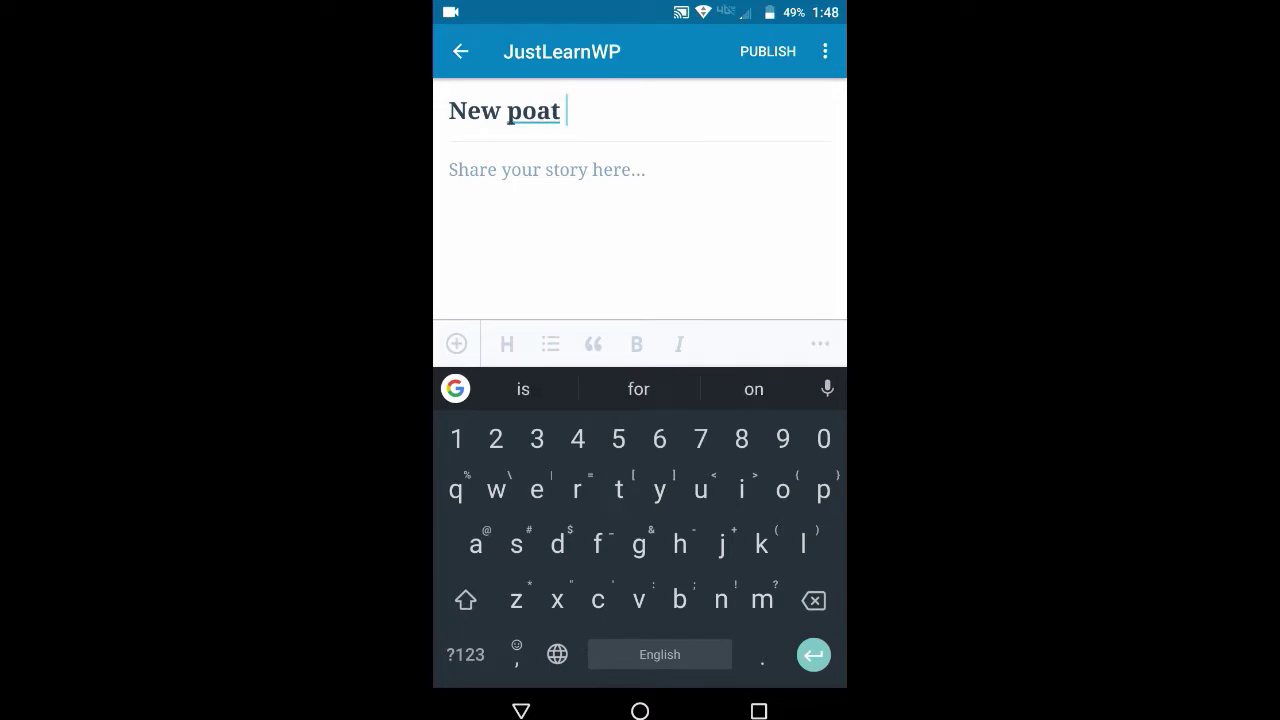
pyautogui.write('title')
pyautogui.click(550, 136)
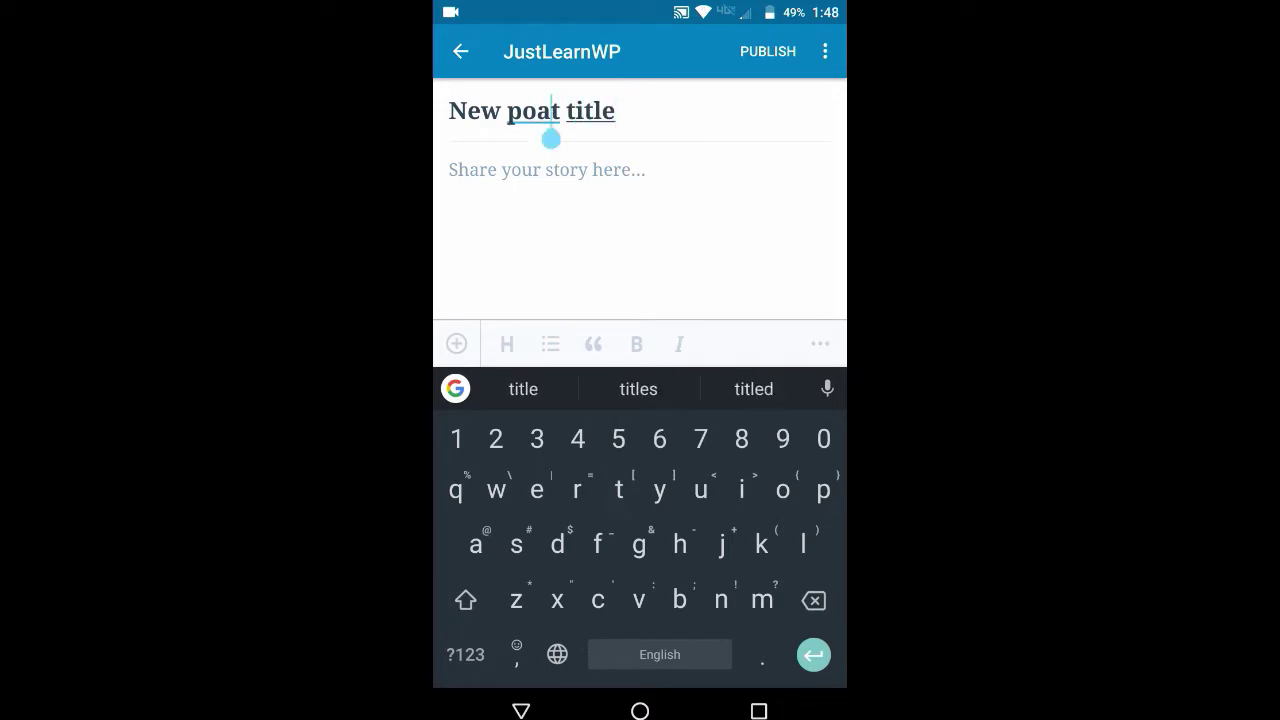
pyautogui.click(638, 389)
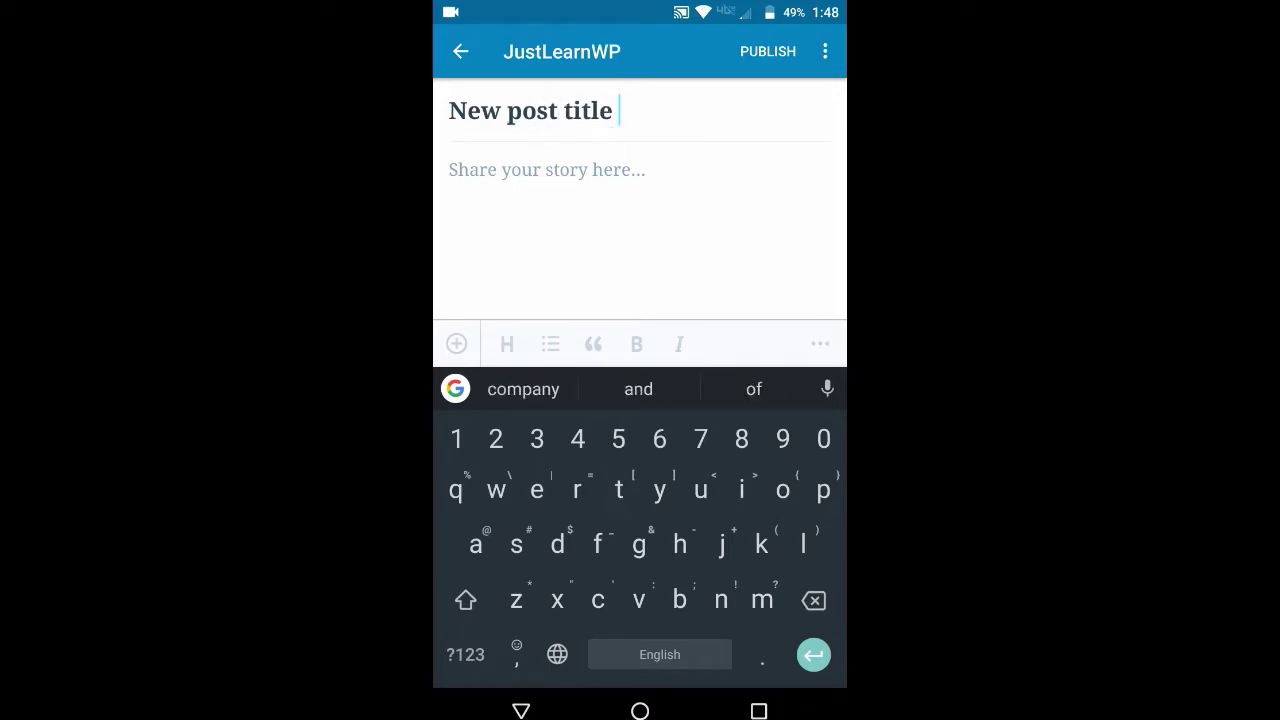
pyautogui.write('goes her')
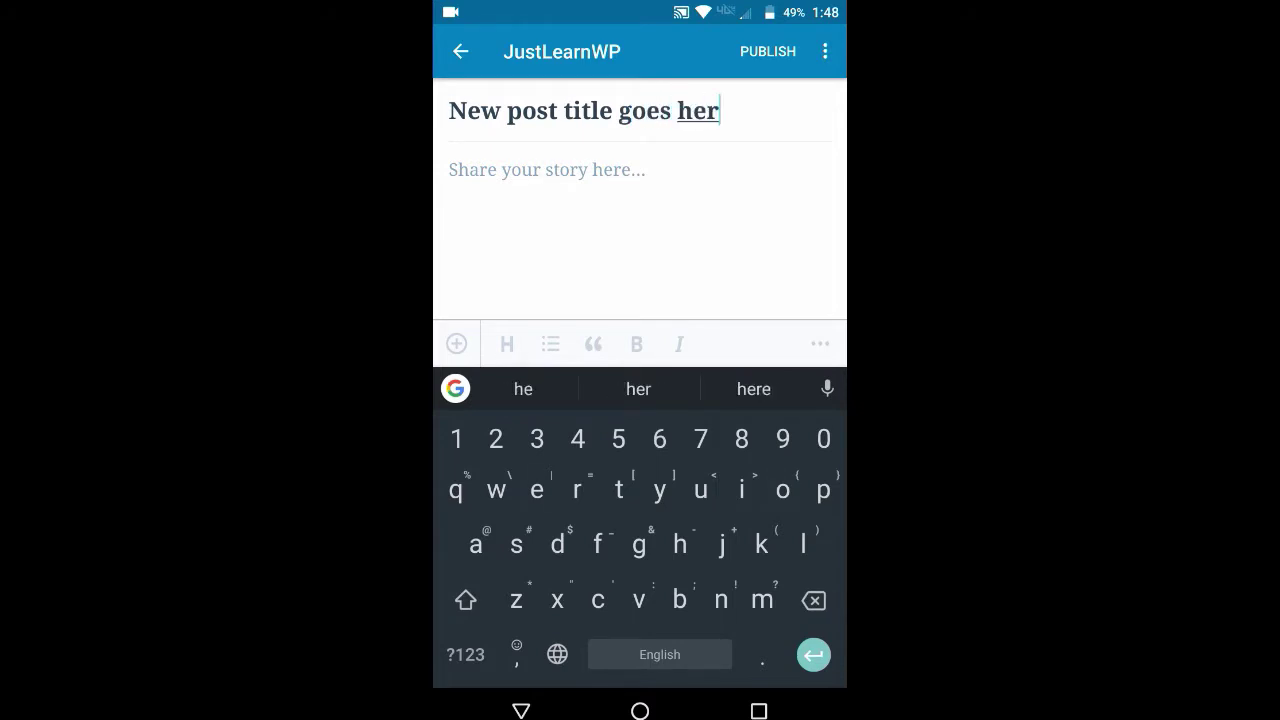
pyautogui.write('e')
pyautogui.write('.')
pyautogui.press('Return')
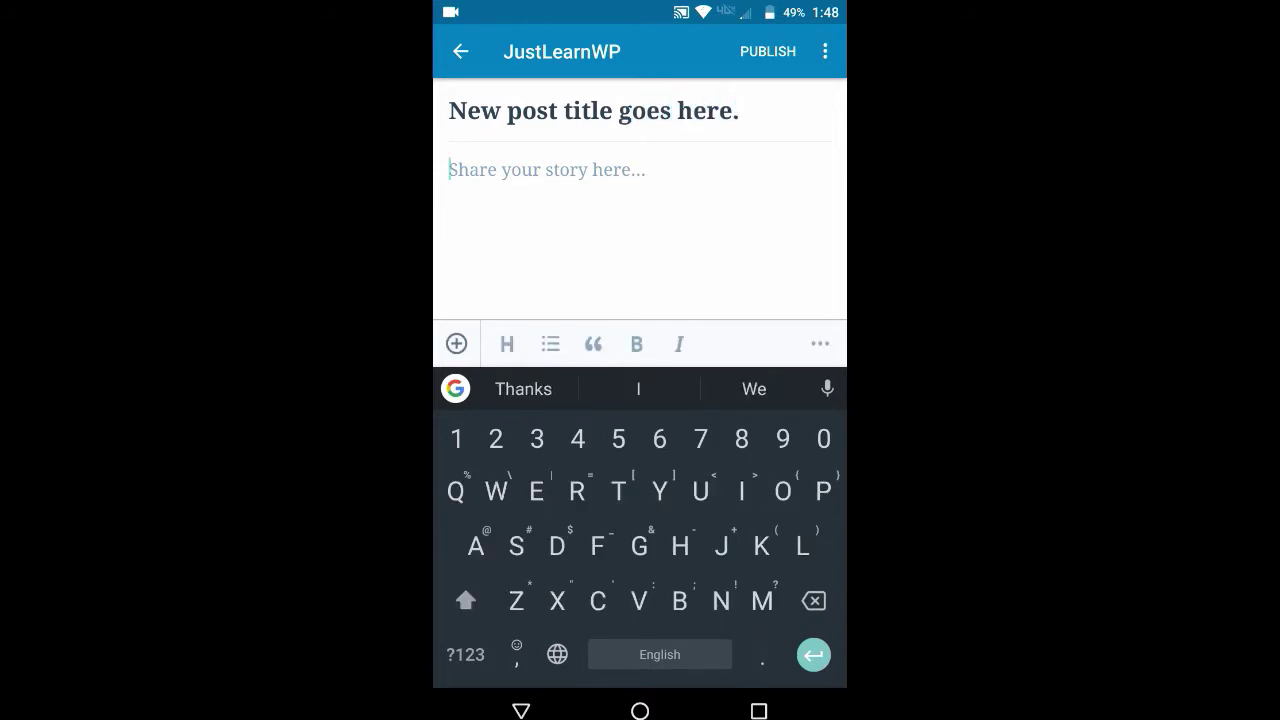
# Step: Write the body lines 'Write a great post, optimize it for SEO.' and 'Add quality images.'
pyautogui.write('Write a ')
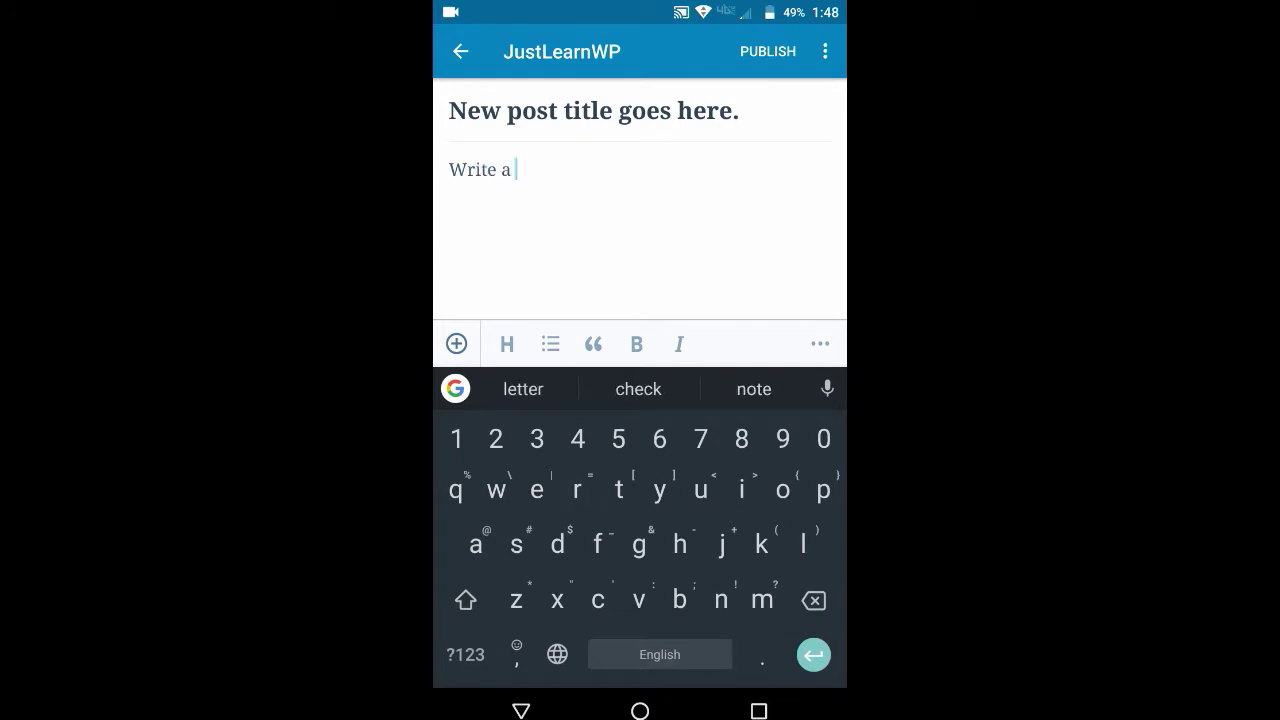
pyautogui.write('great po')
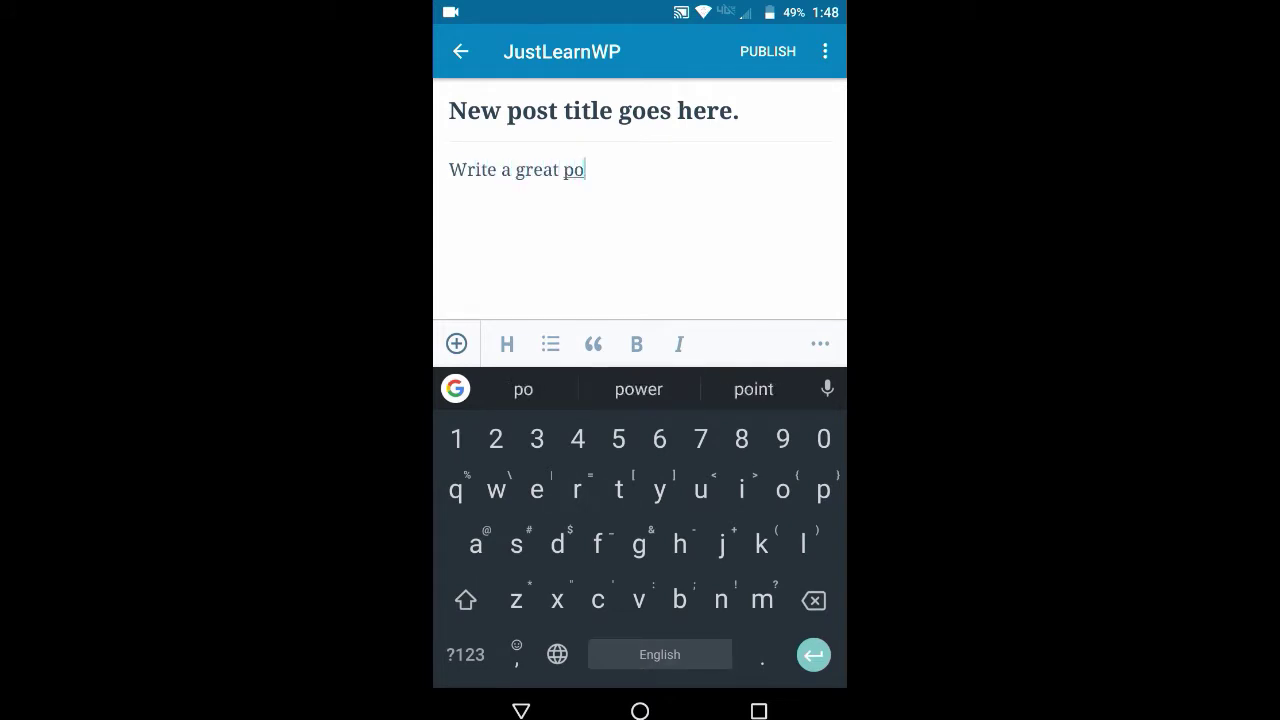
pyautogui.write('at')
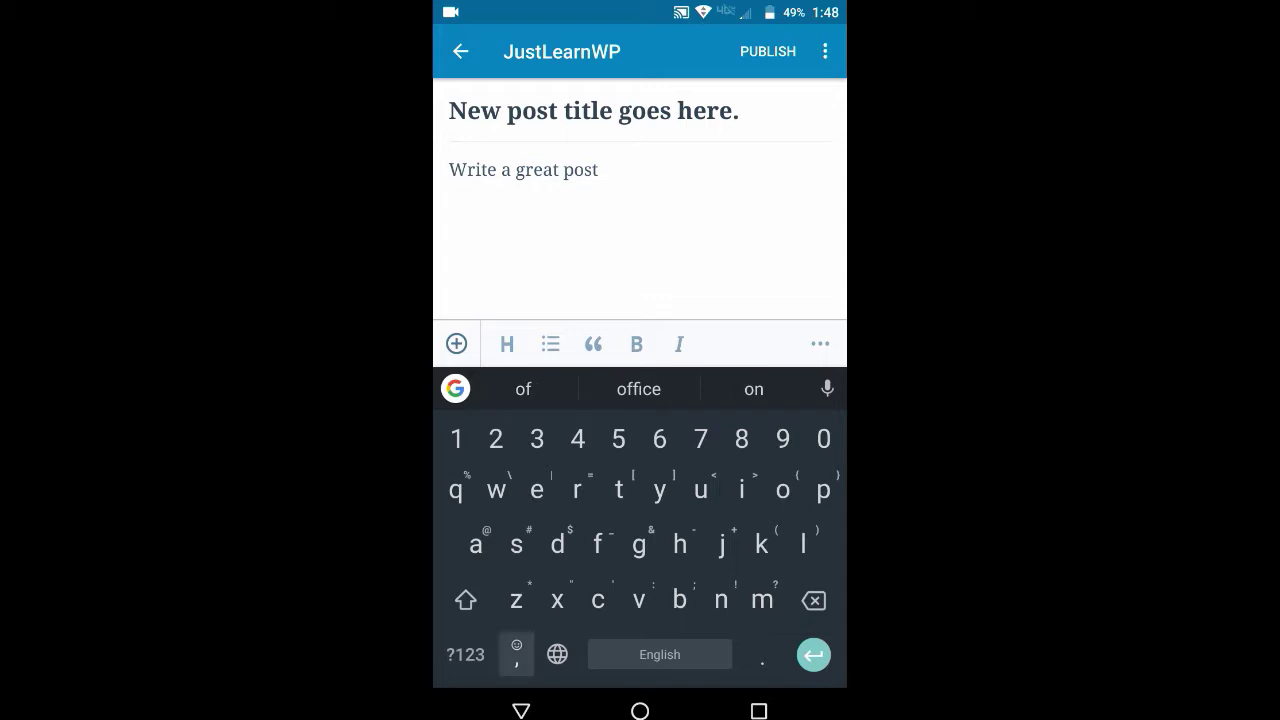
pyautogui.write(' ,opti')
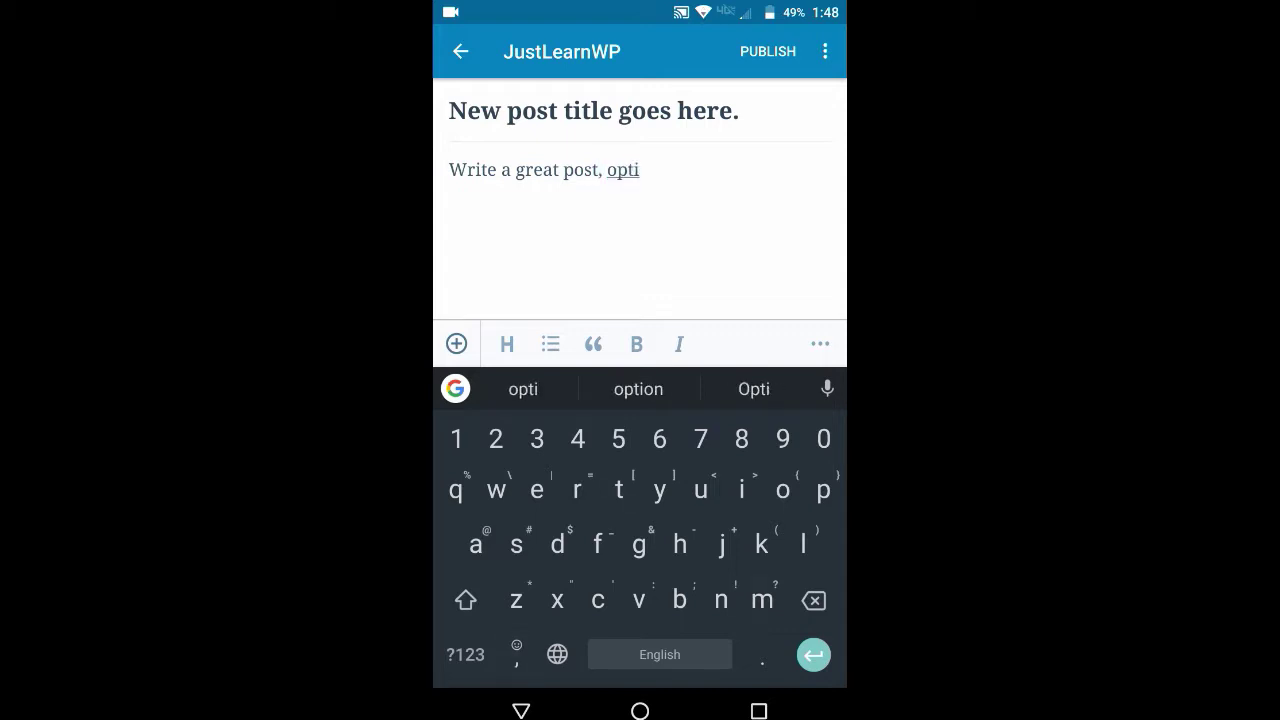
pyautogui.write('mize')
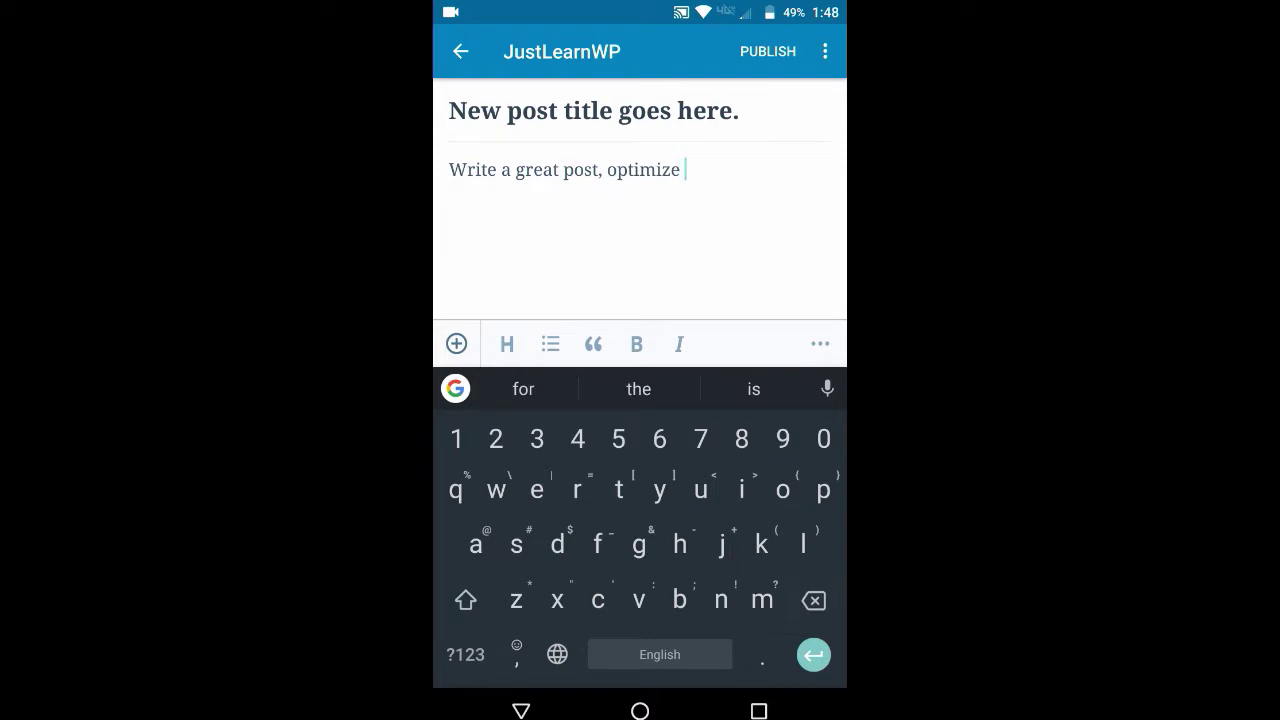
pyautogui.press('BackSpace')
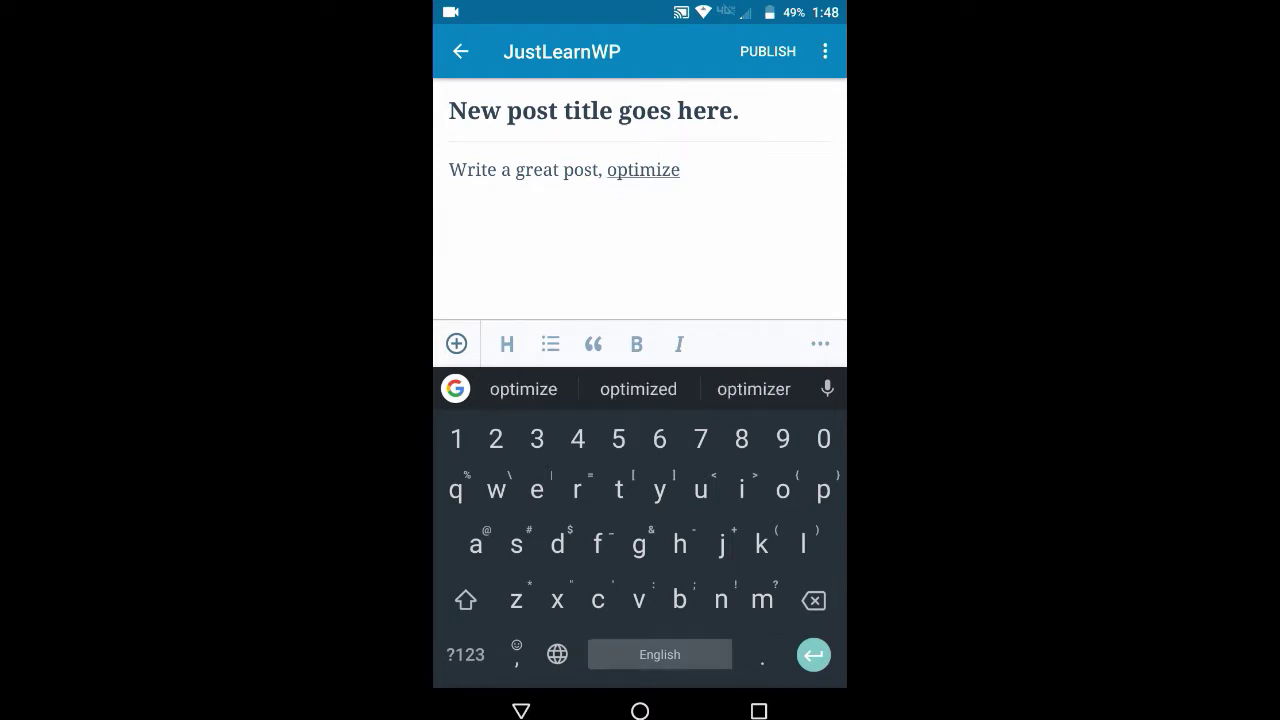
pyautogui.write(' it for se')
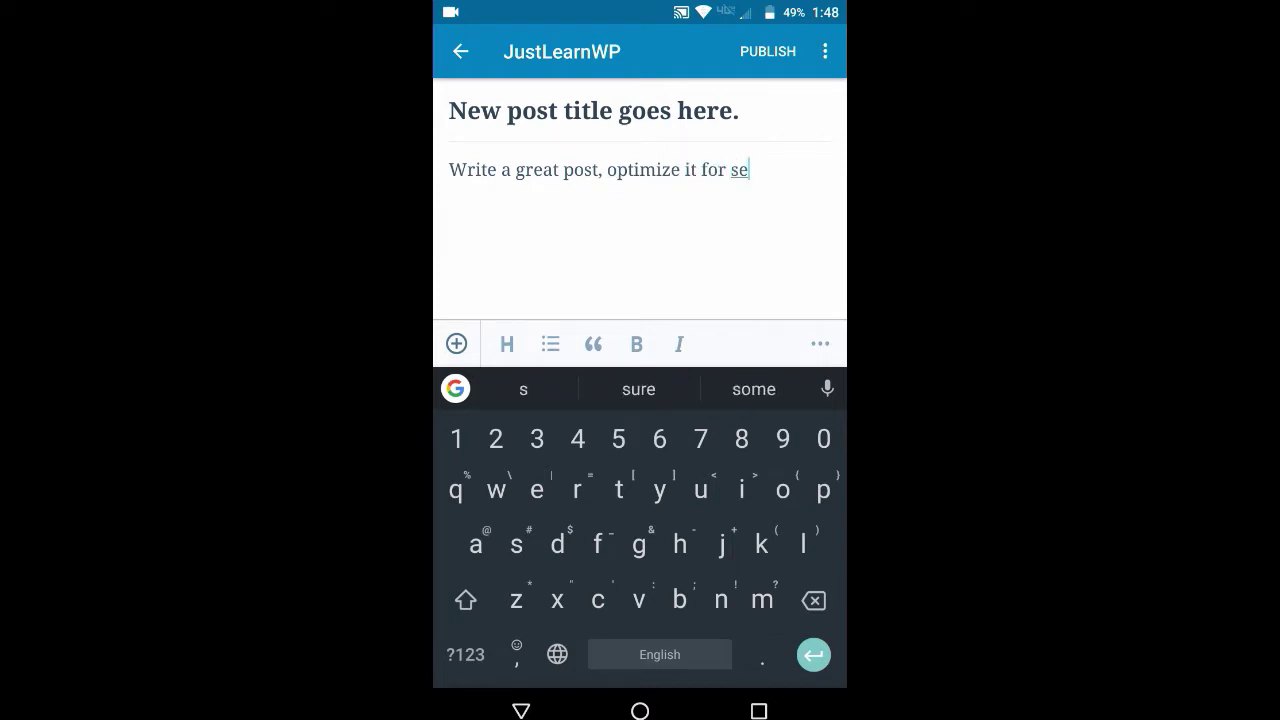
pyautogui.write('o')
pyautogui.click(638, 389)
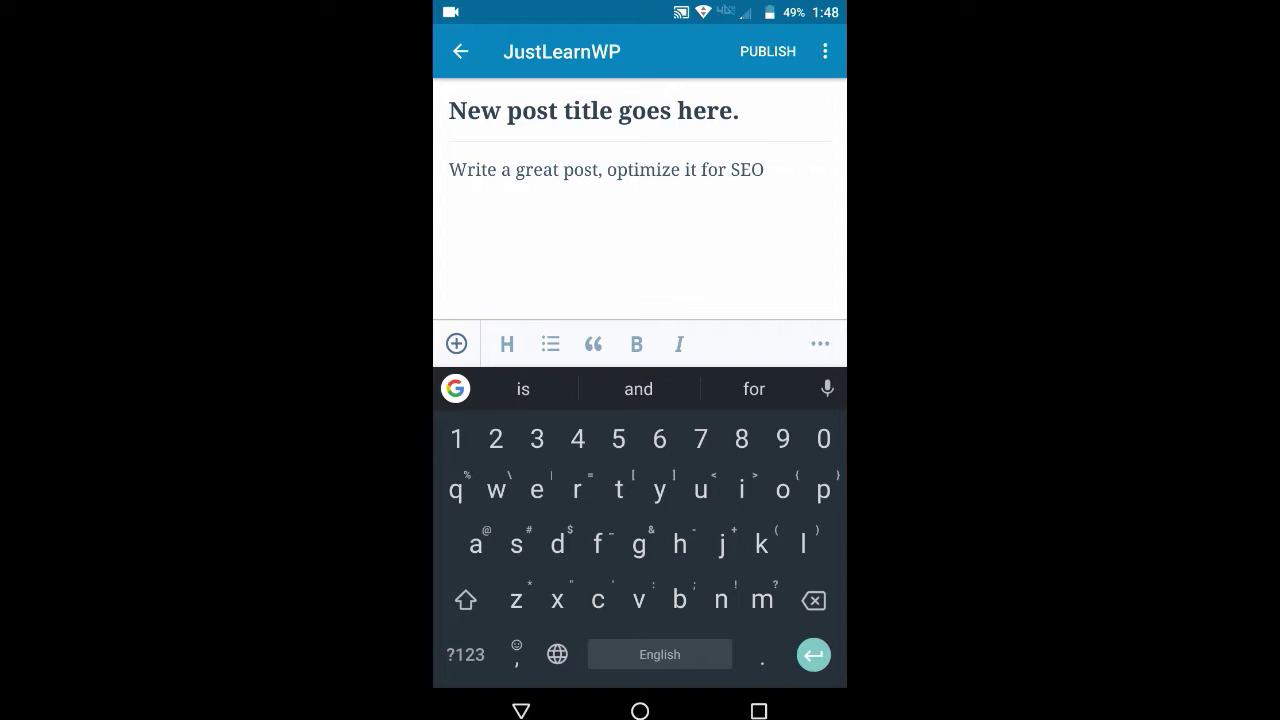
pyautogui.write('.')
pyautogui.press('Return')
pyautogui.write('A')
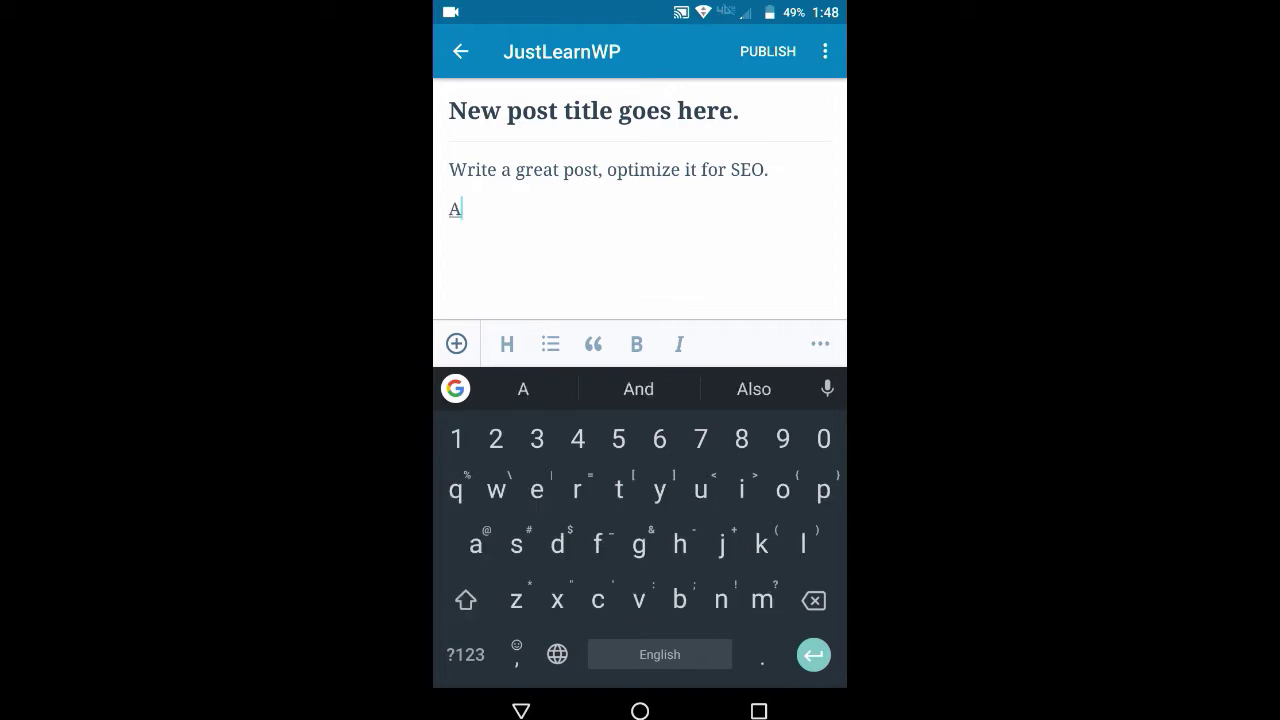
pyautogui.write('dd quality images.')
pyautogui.press('Return')
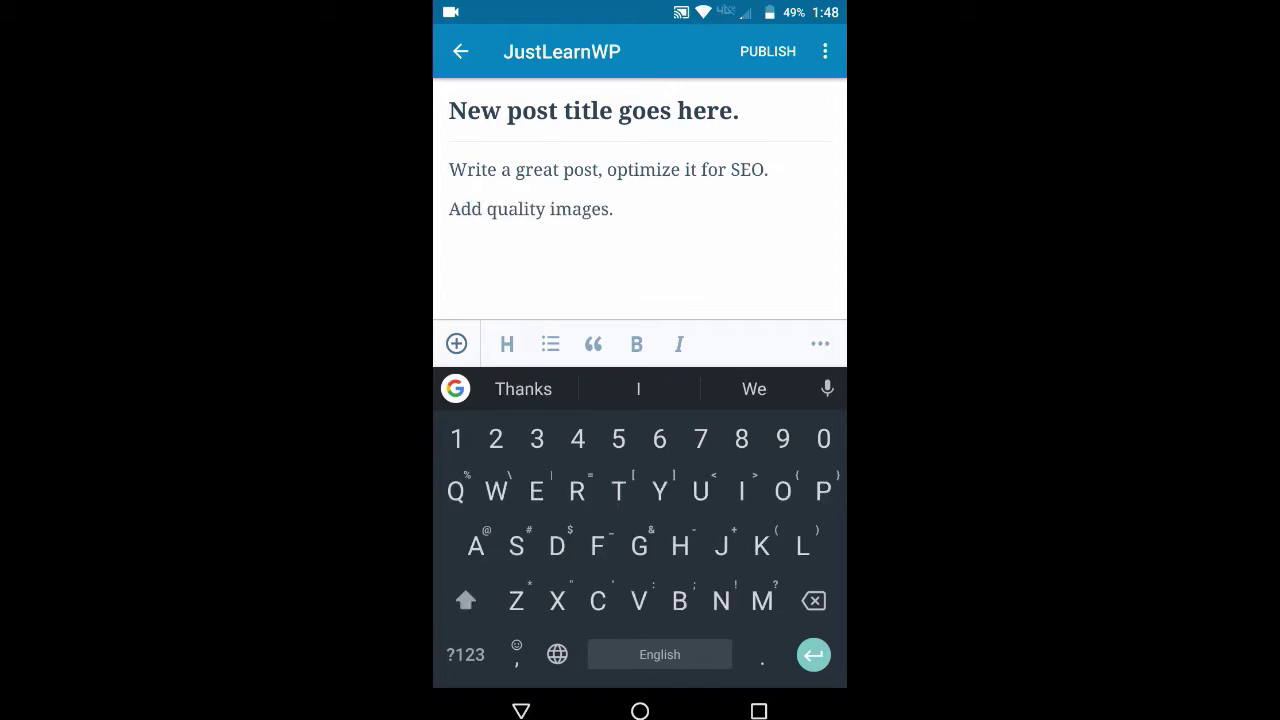
# Step: Preview the post as readers will see it, then go back to the editor
pyautogui.click(825, 51)
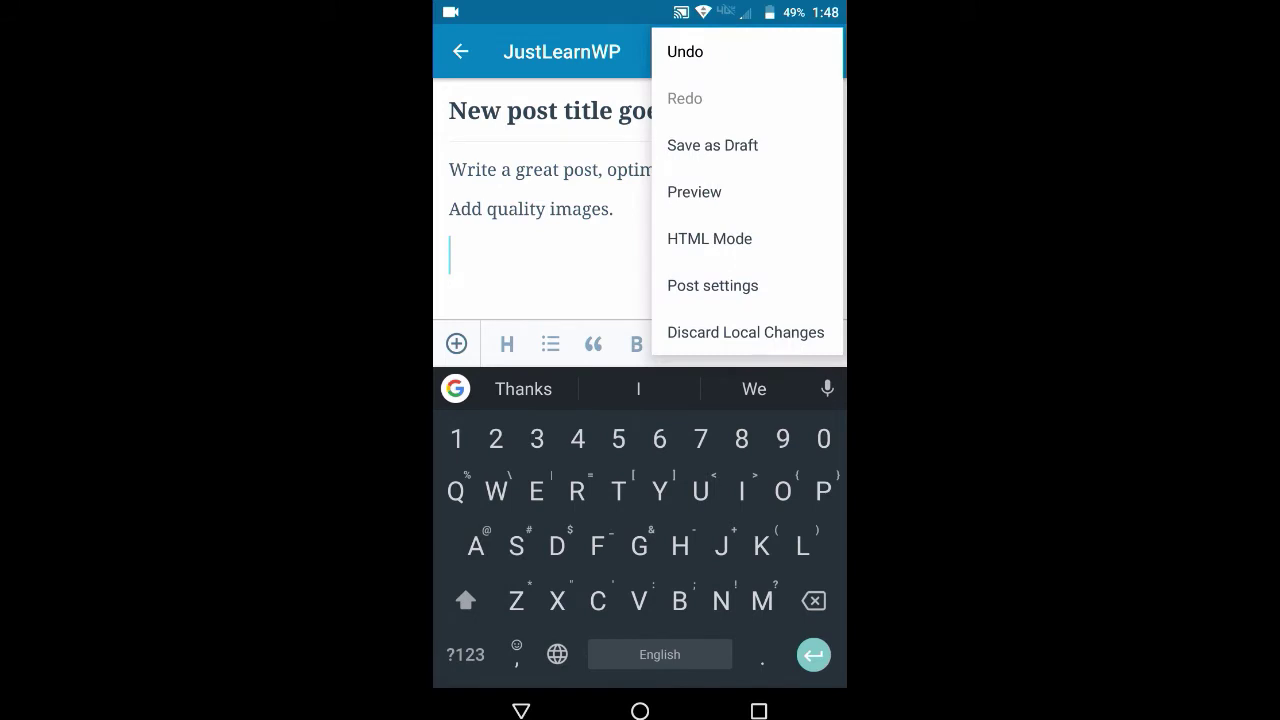
pyautogui.click(720, 191)
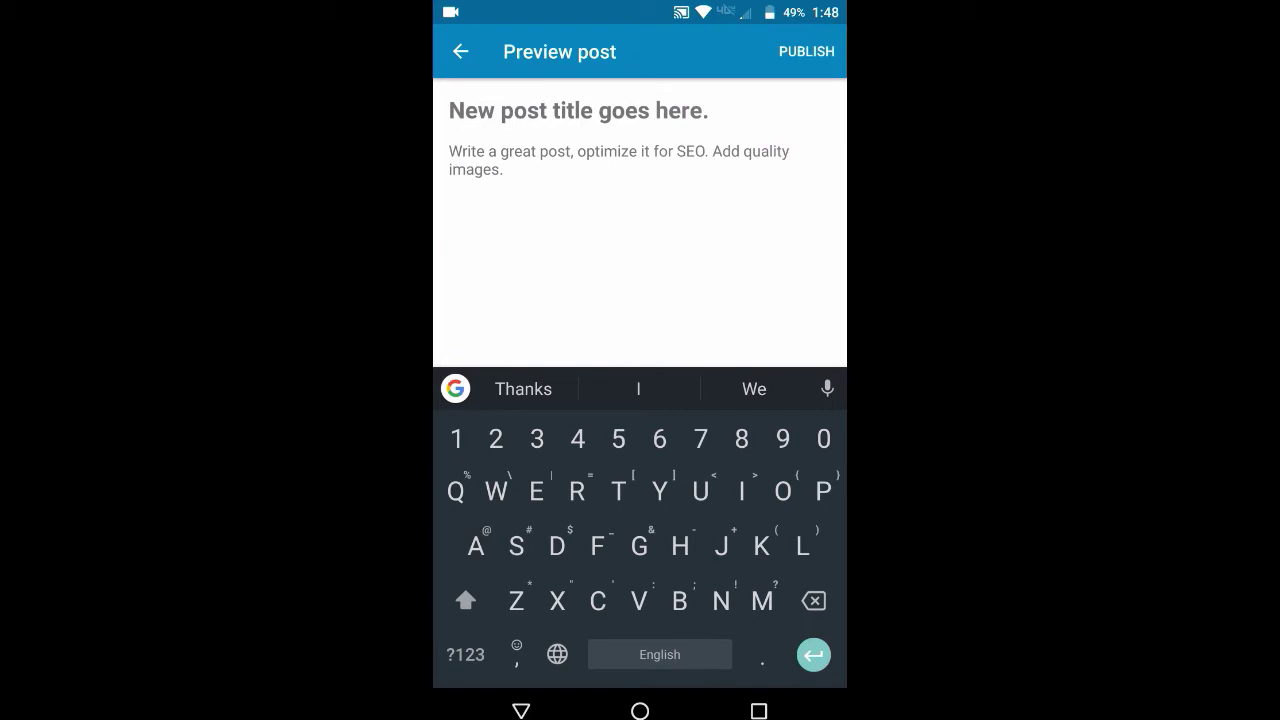
pyautogui.click(460, 51)
pyautogui.click(825, 51)
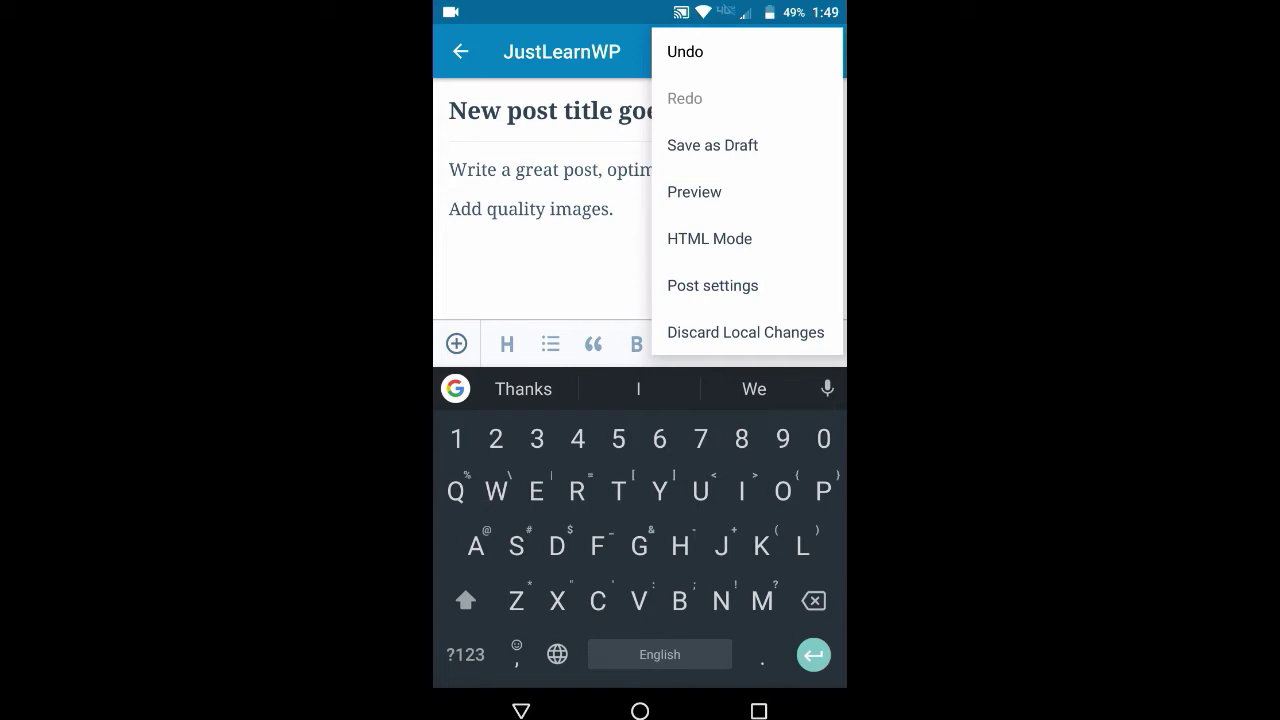
# Step: In Post settings, put the post in the Articles category
pyautogui.click(712, 285)
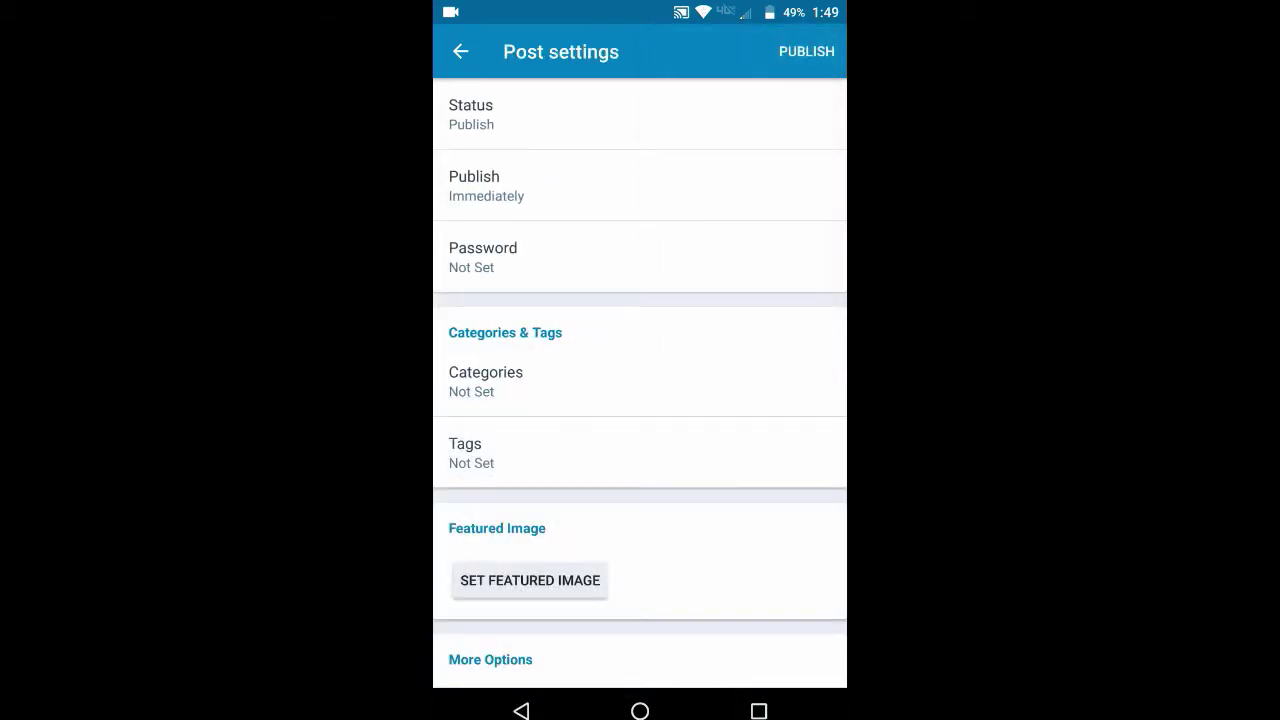
pyautogui.click(486, 381)
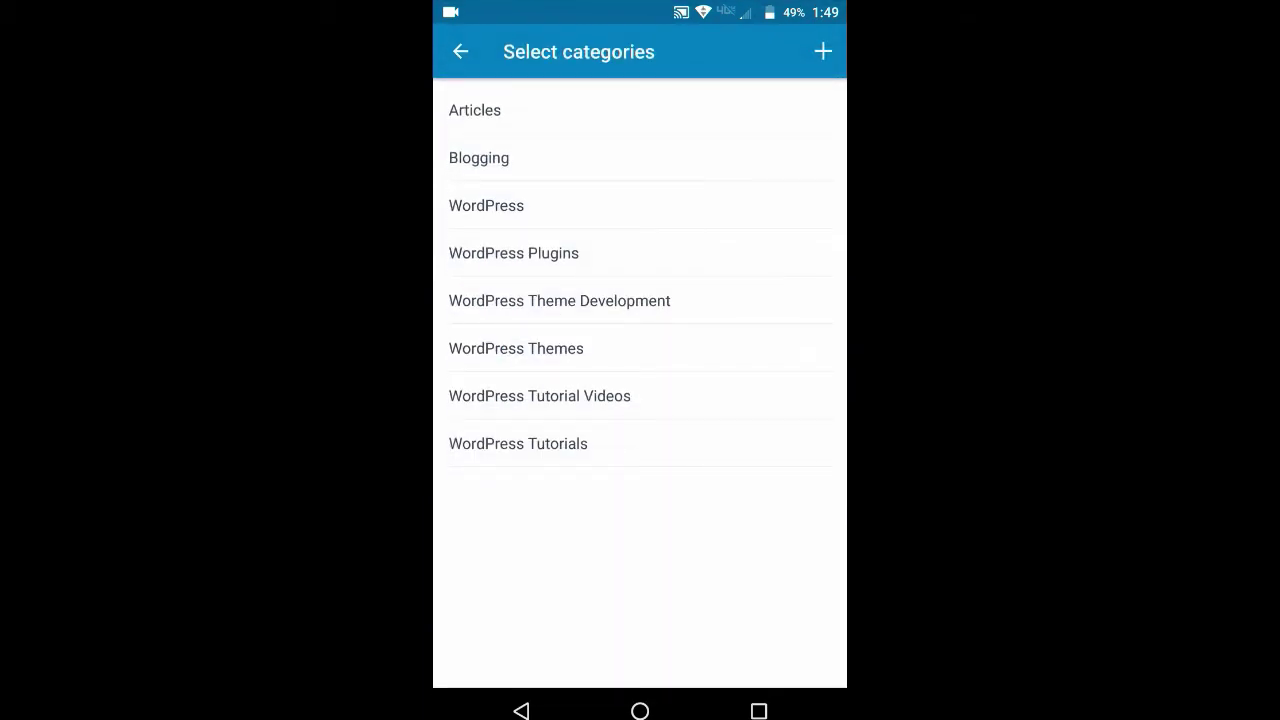
pyautogui.click(475, 110)
pyautogui.click(822, 51)
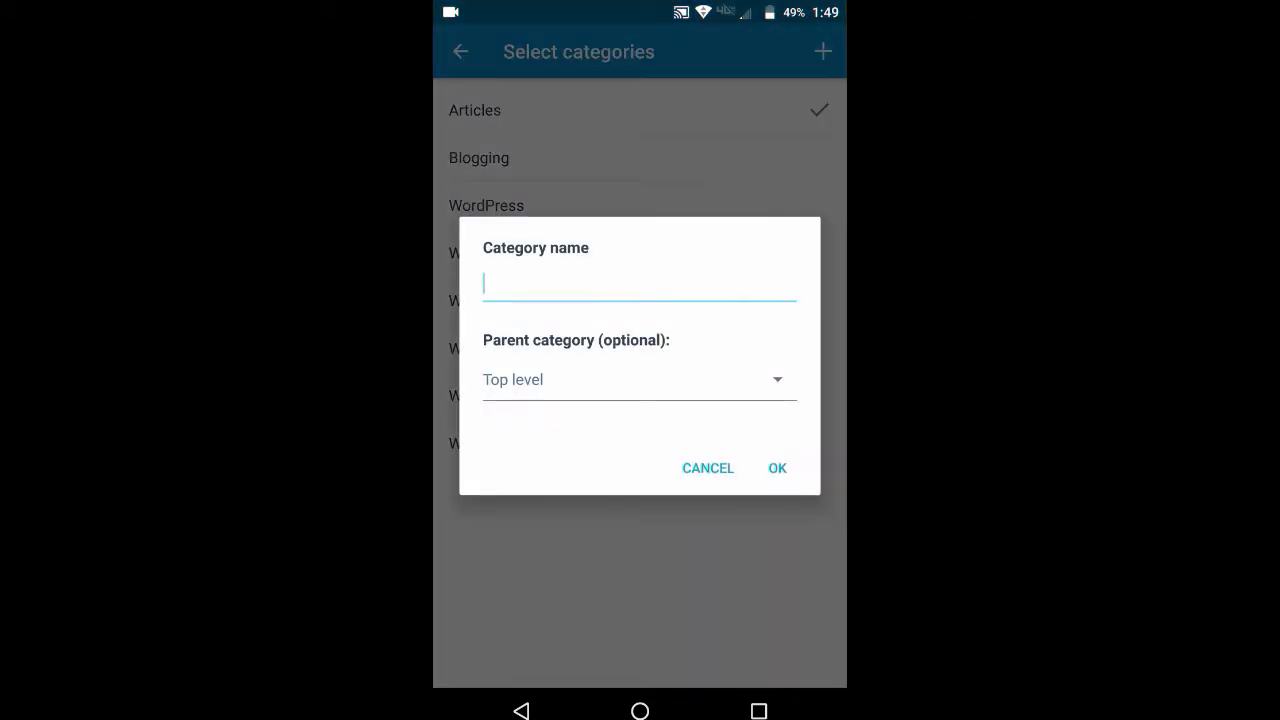
pyautogui.click(707, 468)
pyautogui.click(521, 710)
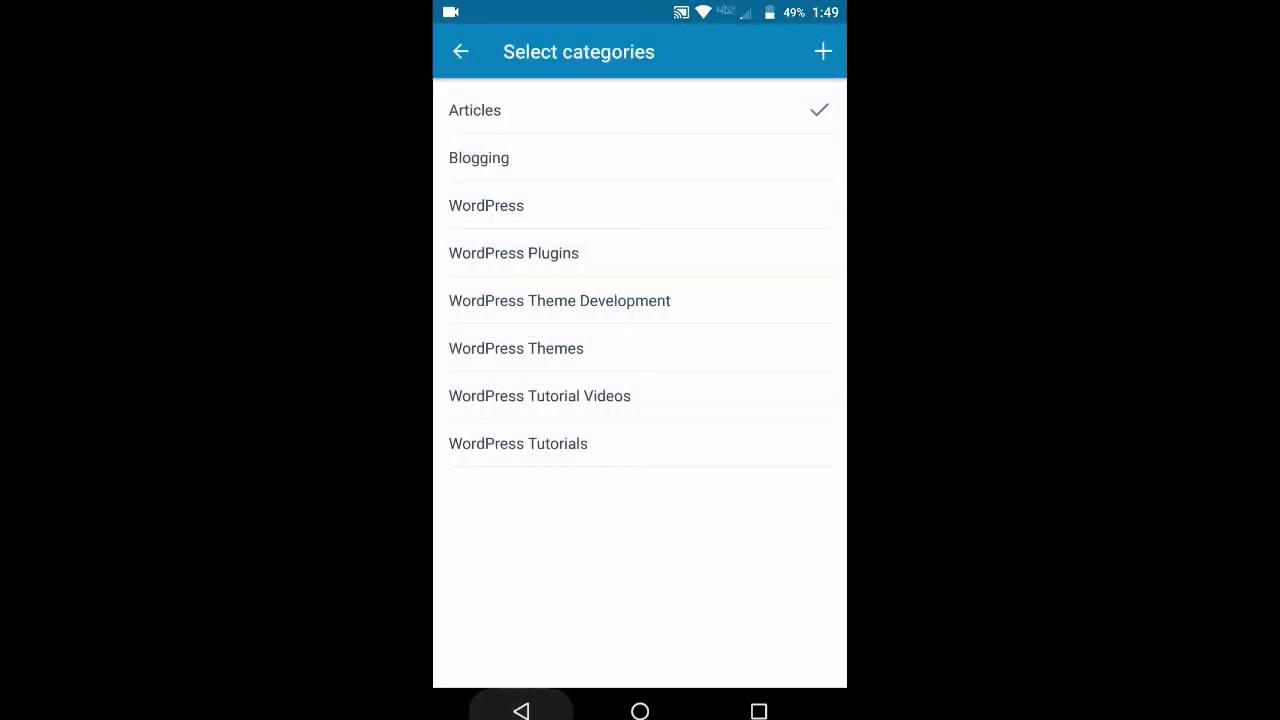
# Step: Add the tag 'Best WordPress Themes' by searching 'word'
pyautogui.click(465, 452)
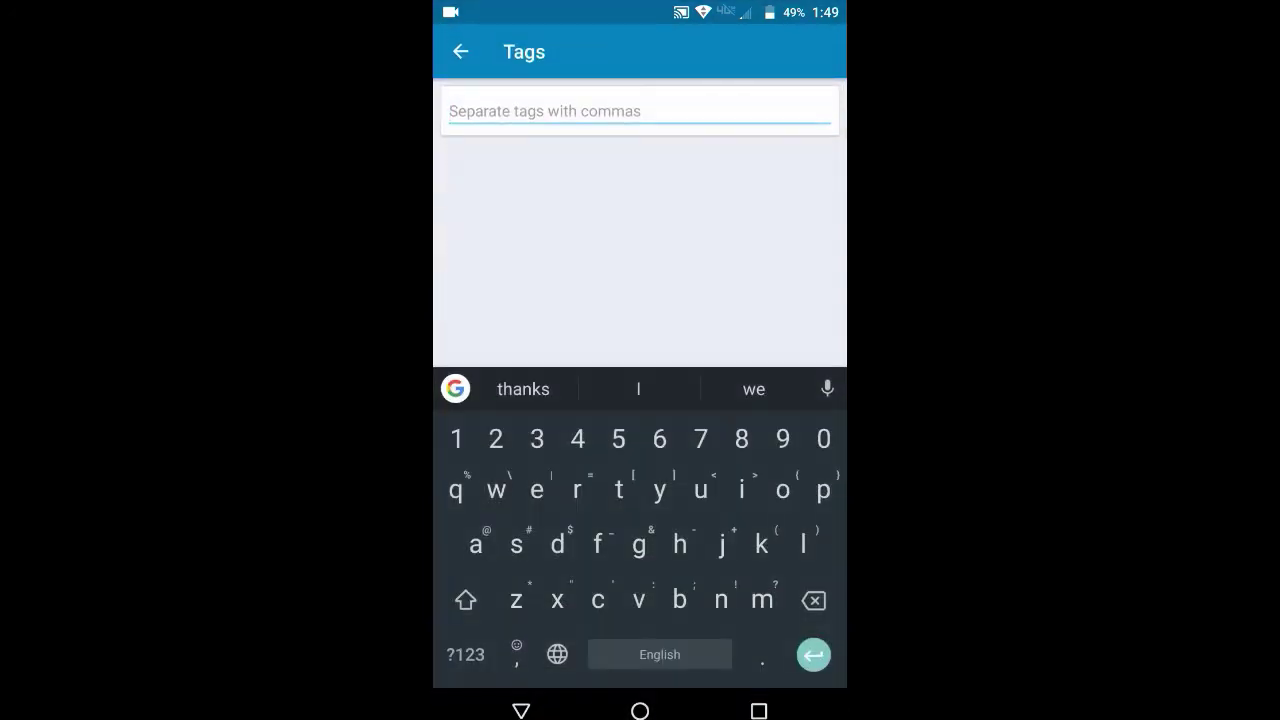
pyautogui.write('w')
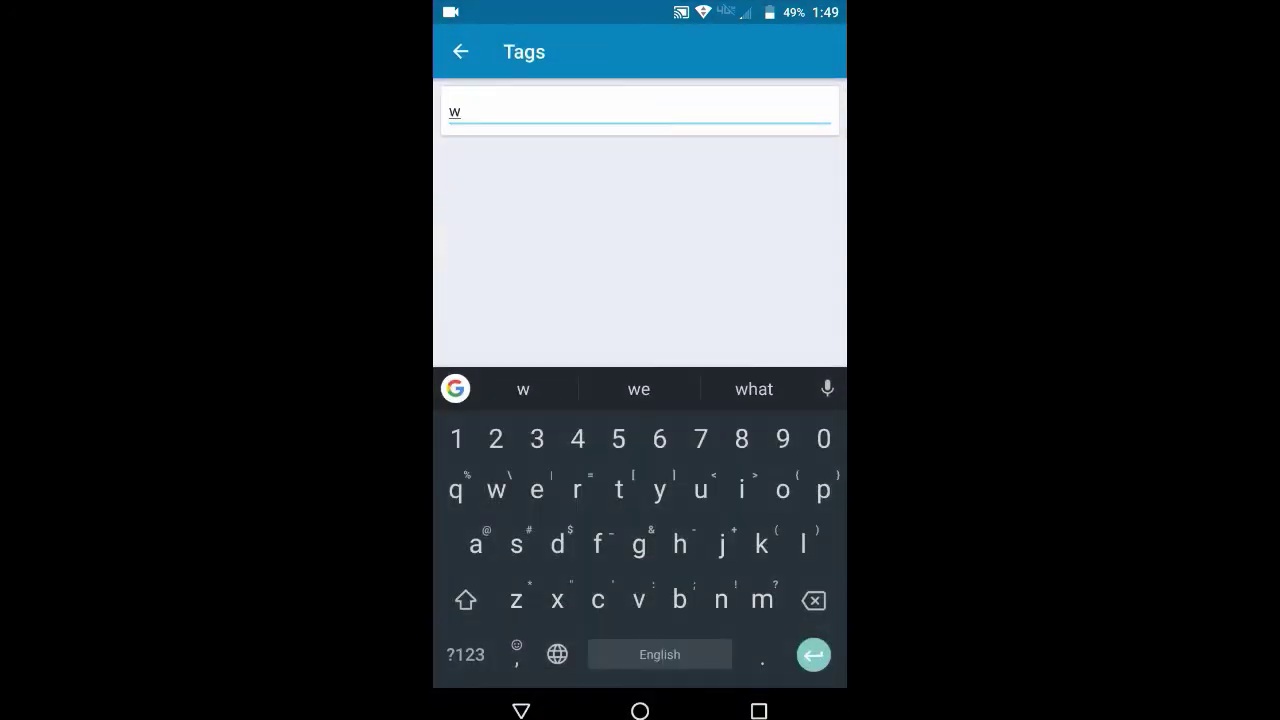
pyautogui.write('ord')
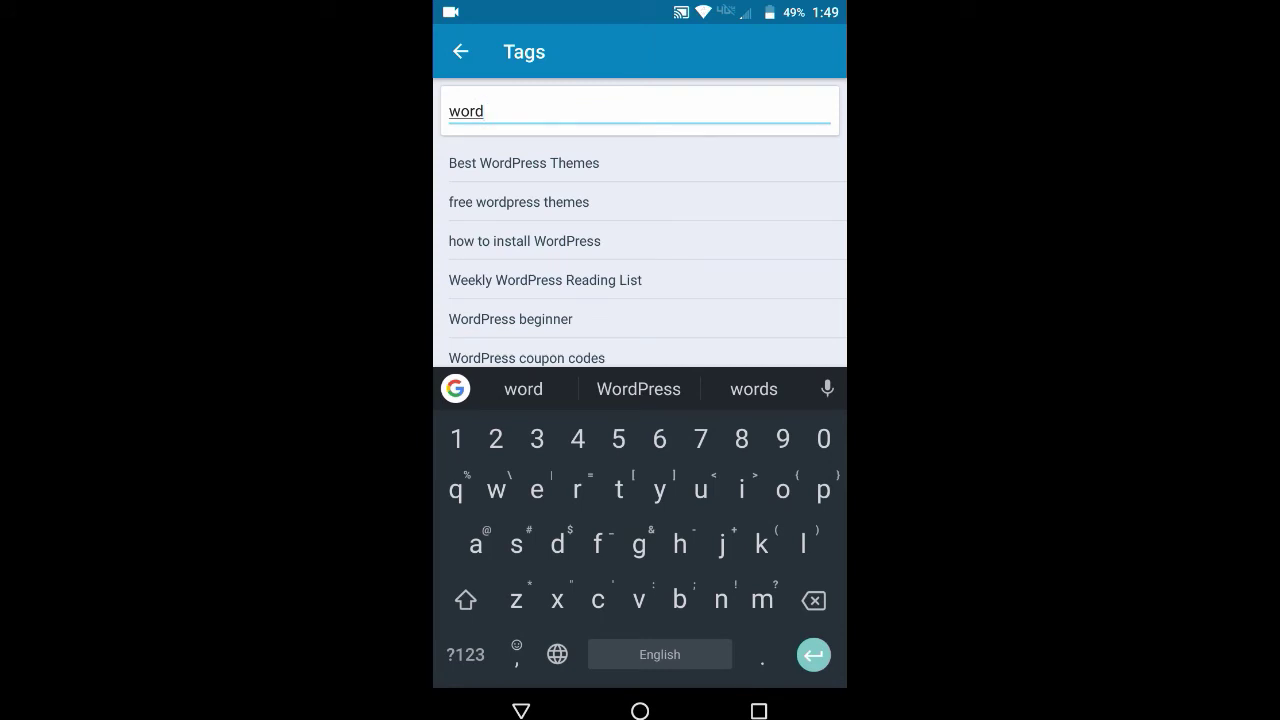
pyautogui.click(524, 163)
pyautogui.click(521, 710)
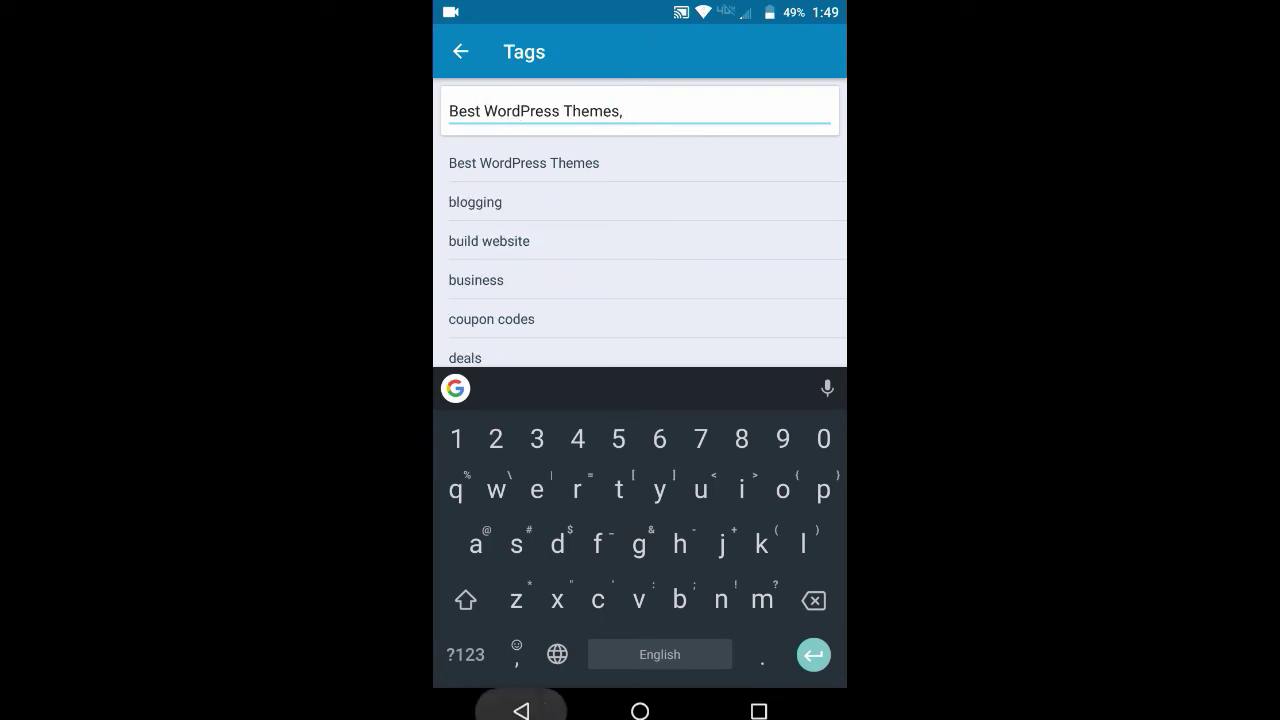
pyautogui.click(521, 710)
# Step: Set the post's publish date to Dec 6, 2018 at 1:49 PM
pyautogui.scroll(-3, 640, 400)
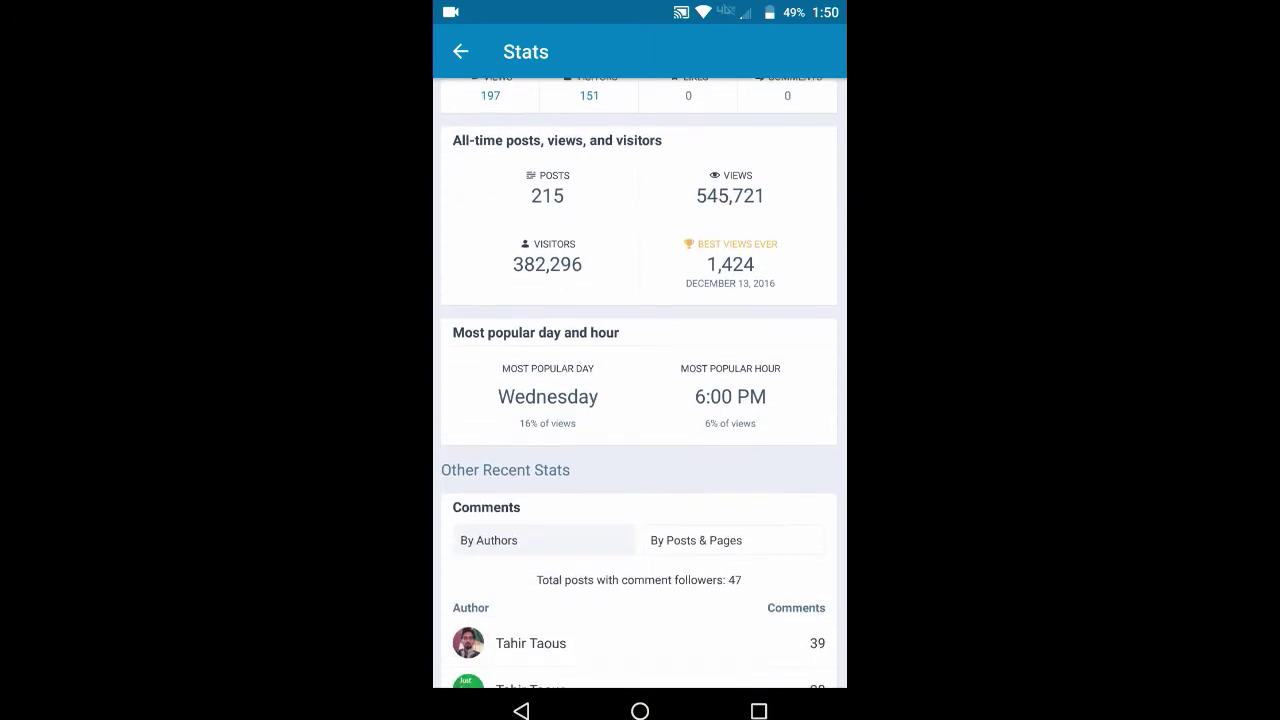
pyautogui.scroll(-3, 640, 400)
pyautogui.scroll(5, 640, 400)
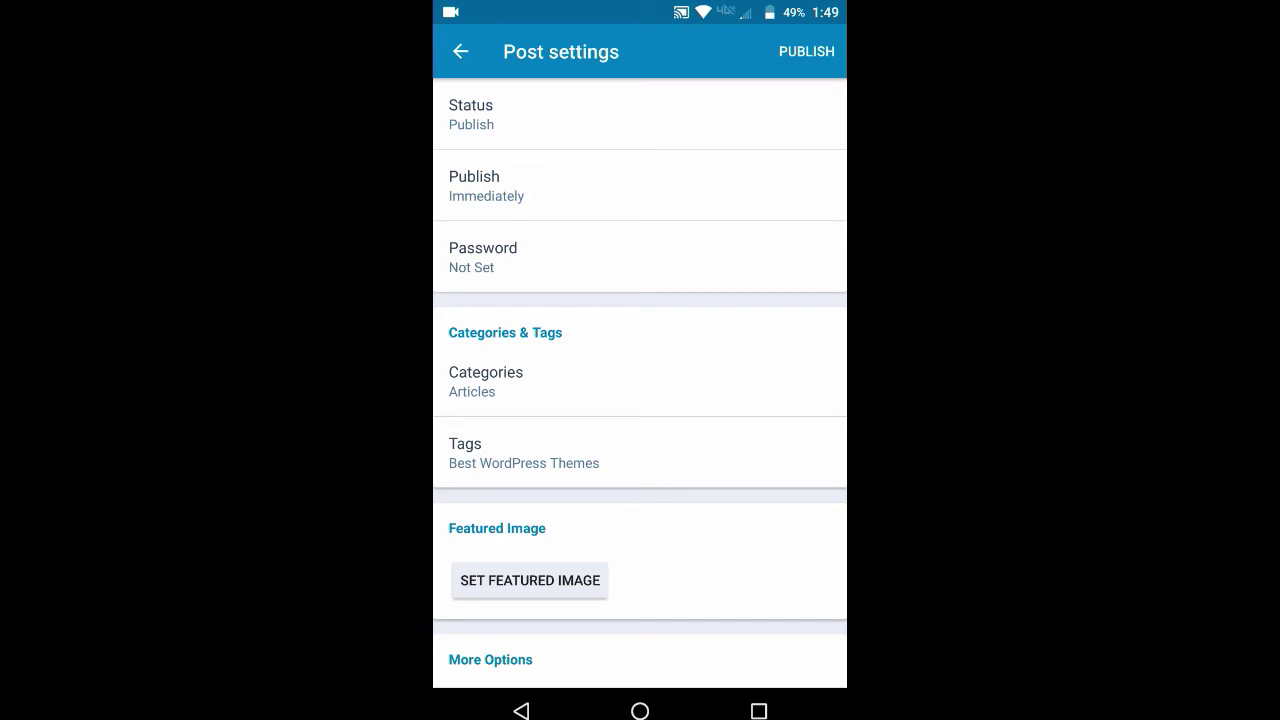
pyautogui.click(486, 185)
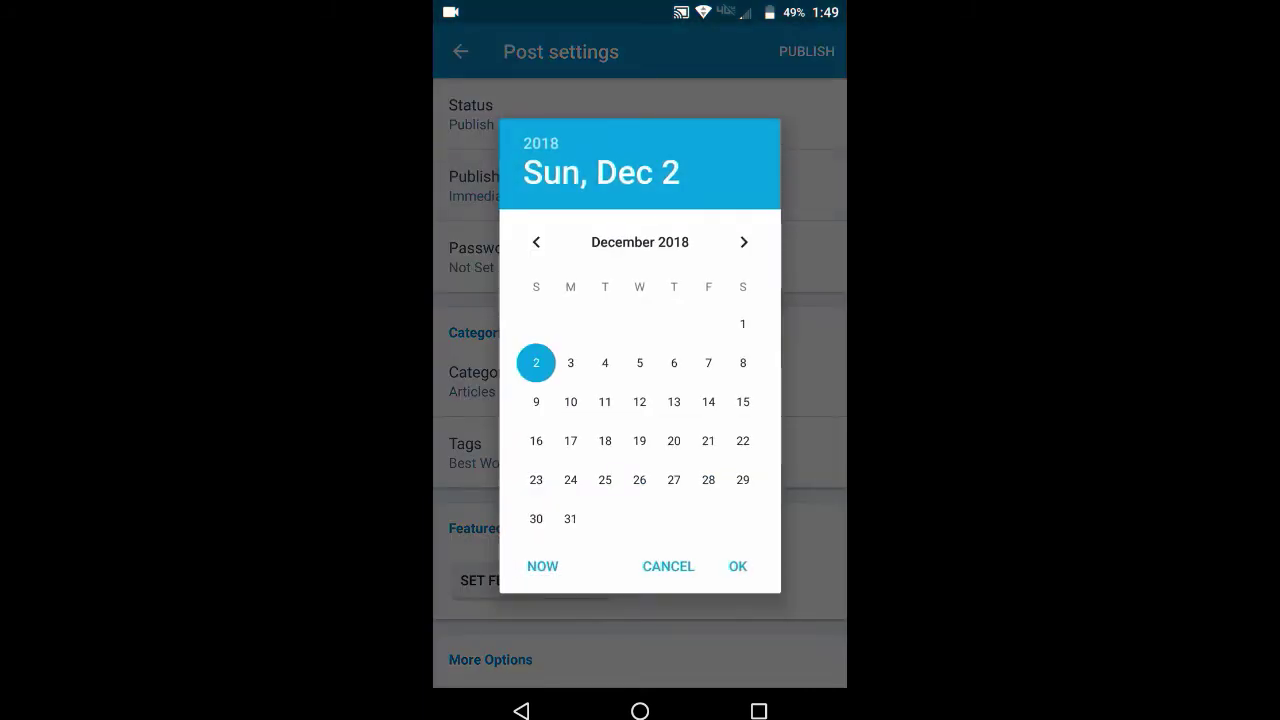
pyautogui.click(674, 363)
pyautogui.click(738, 566)
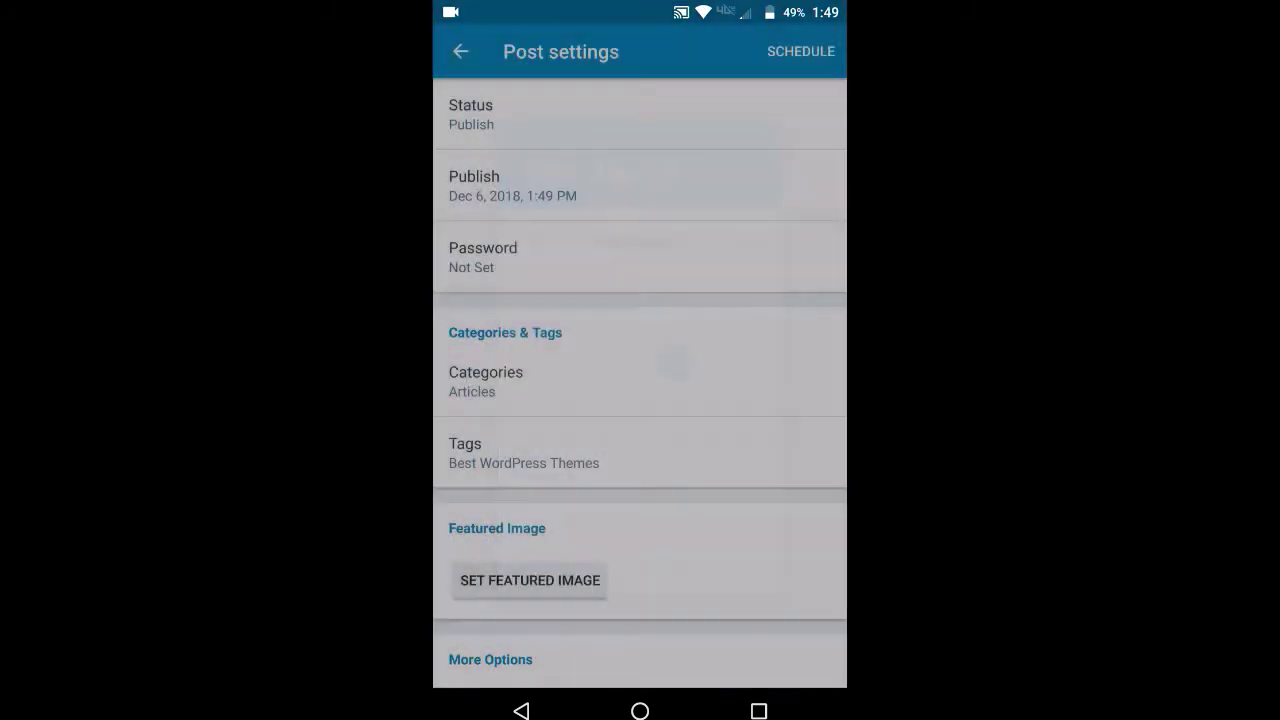
pyautogui.click(774, 520)
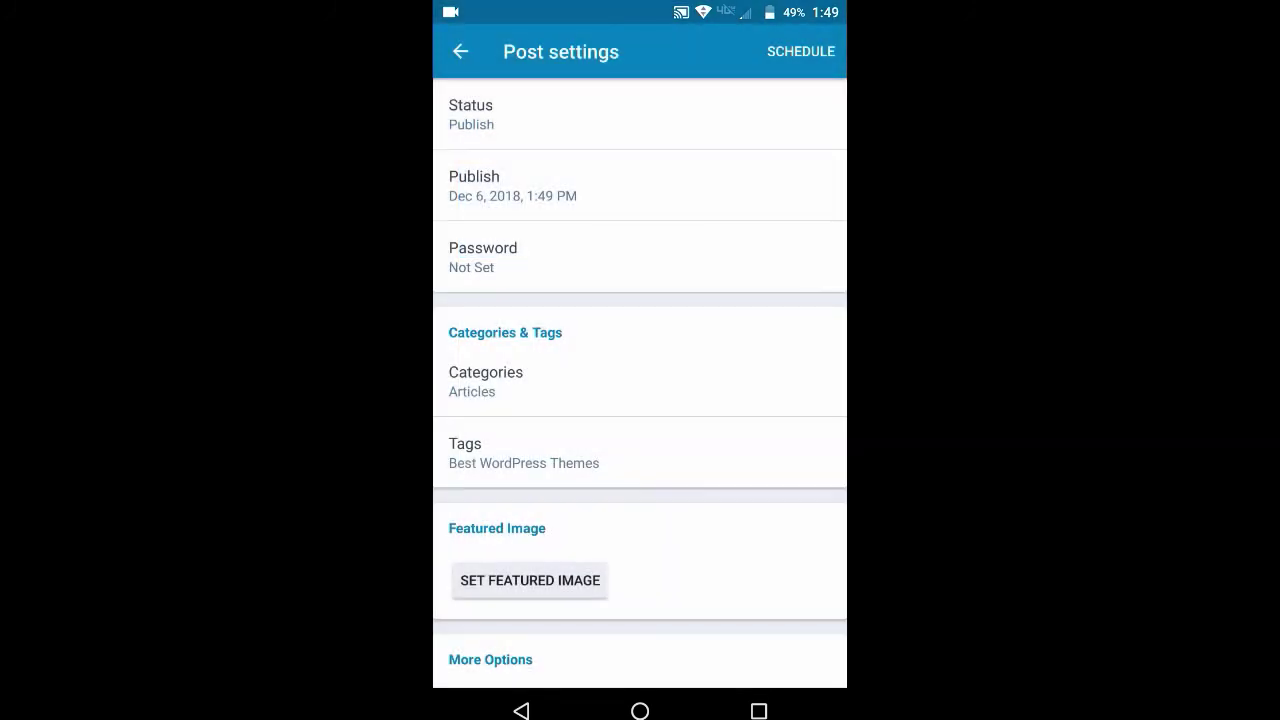
# Step: Save the post as a draft and exit to the posts list
pyautogui.click(460, 51)
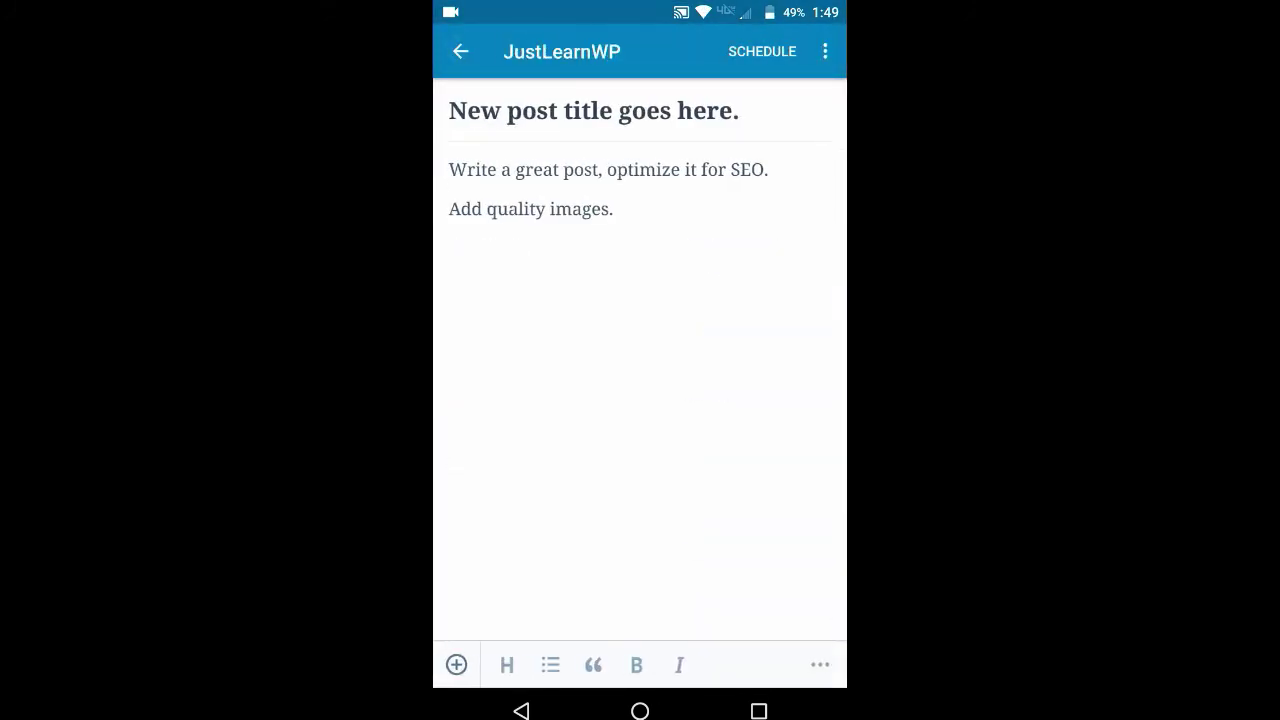
pyautogui.click(827, 51)
pyautogui.click(712, 145)
pyautogui.click(521, 710)
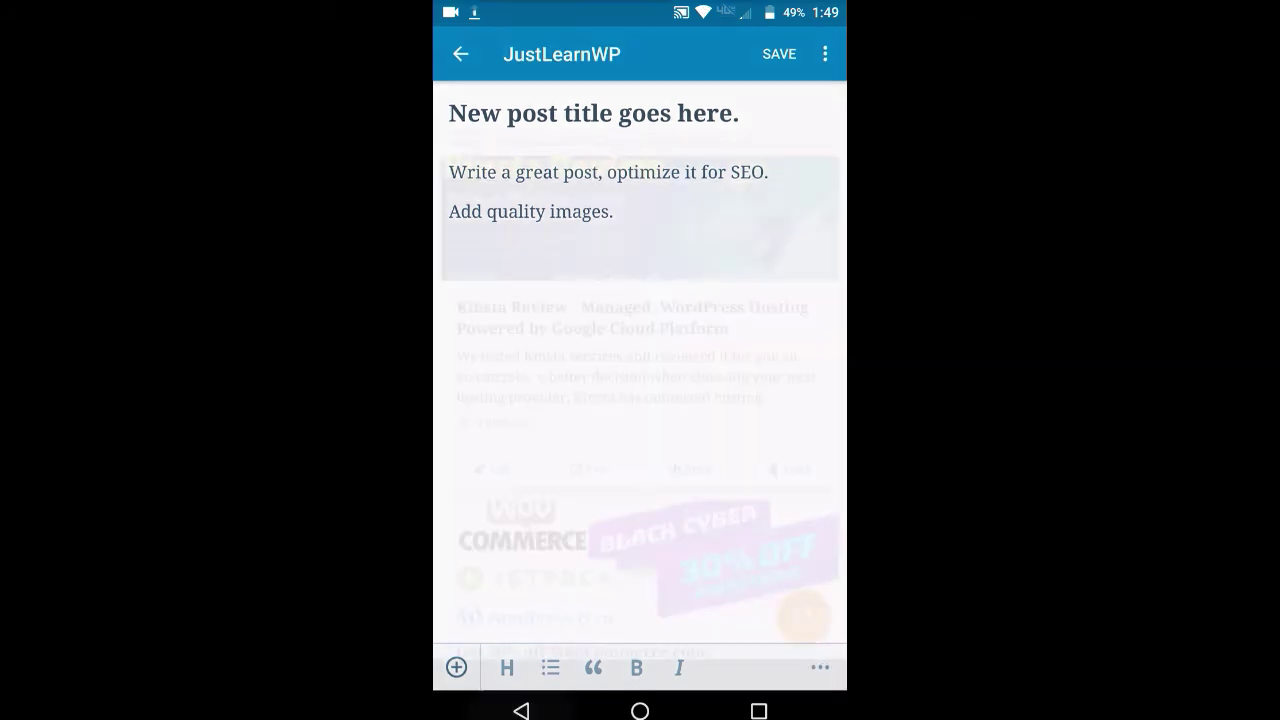